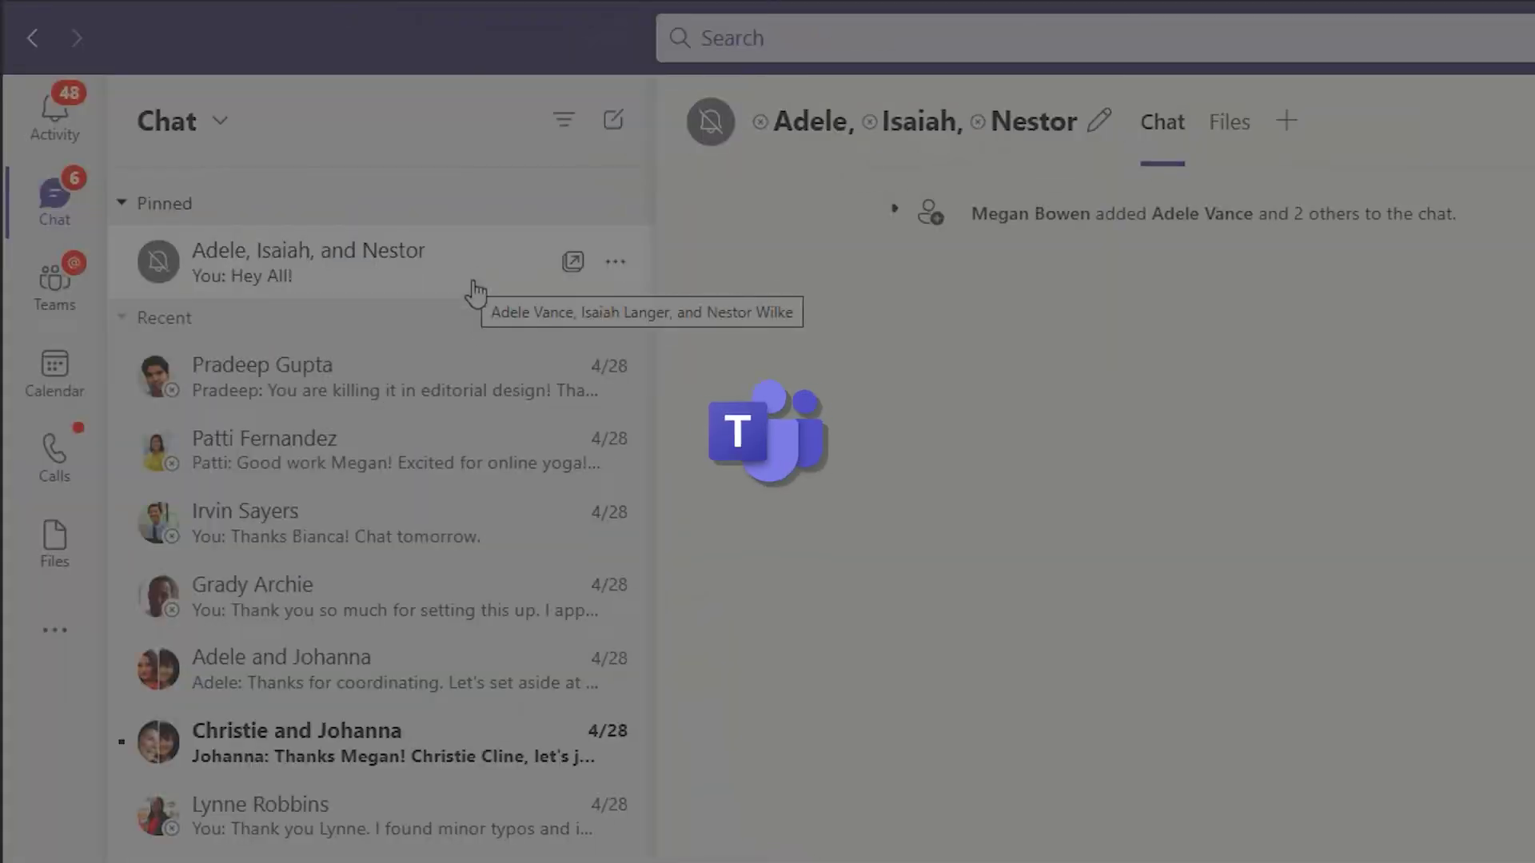
click(615, 376)
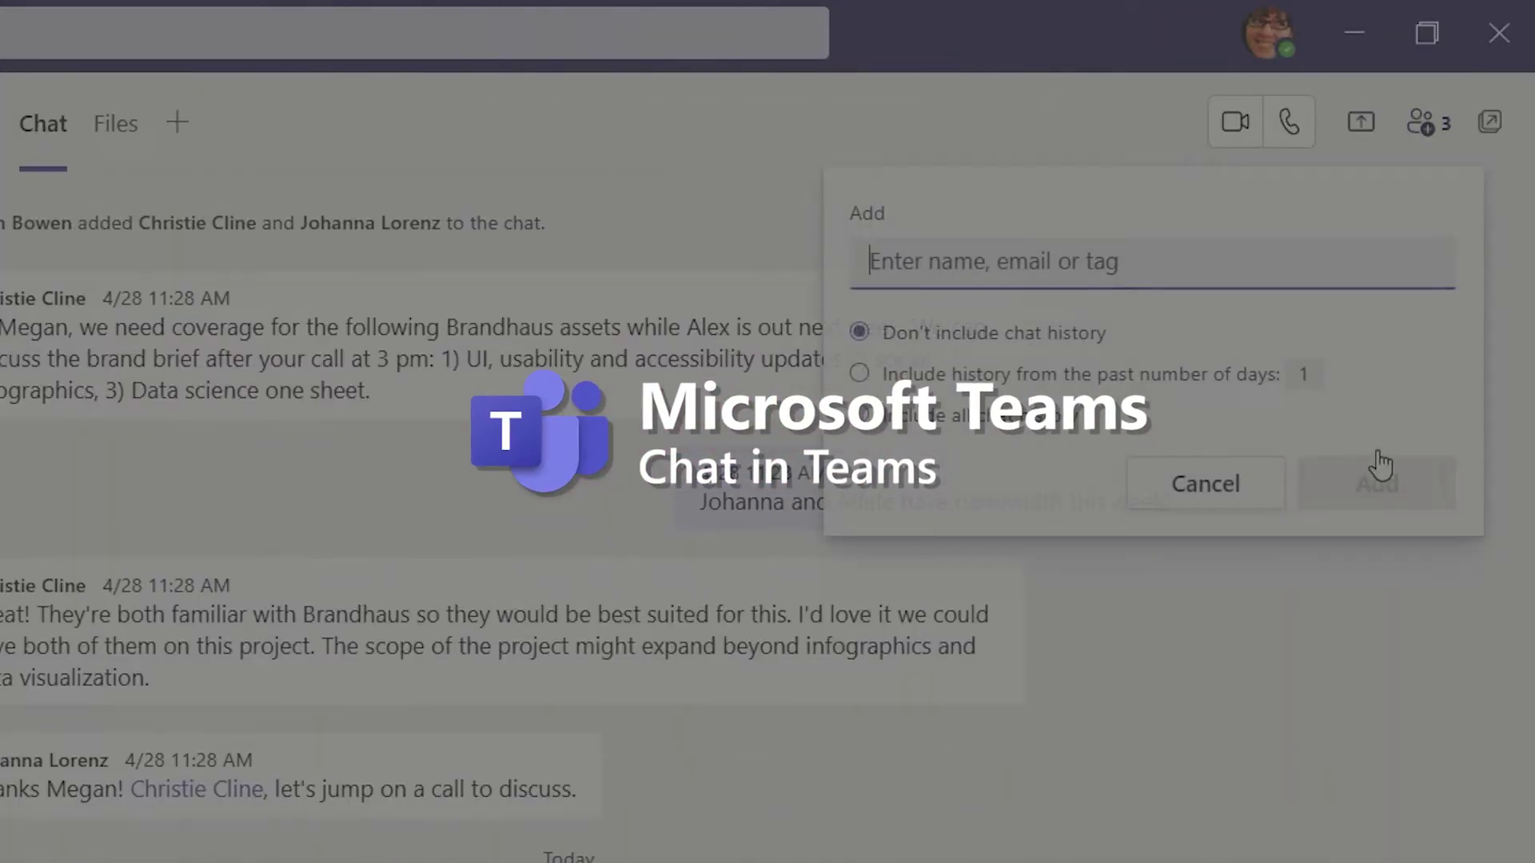
text(Nestor)
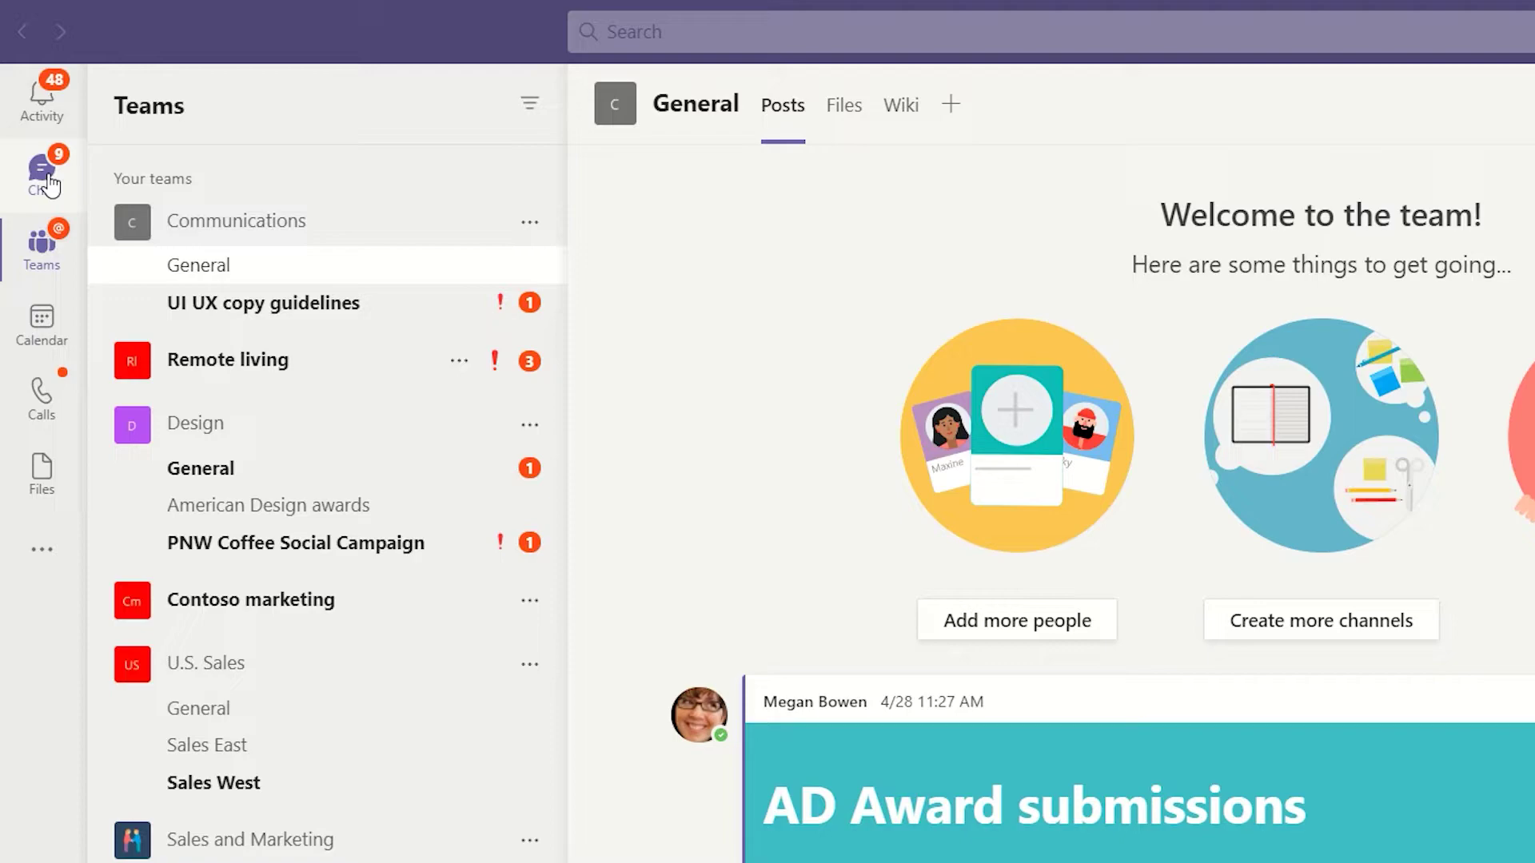
- Switch to the chat list and open the unread group conversation with two colleagues
click(48, 180)
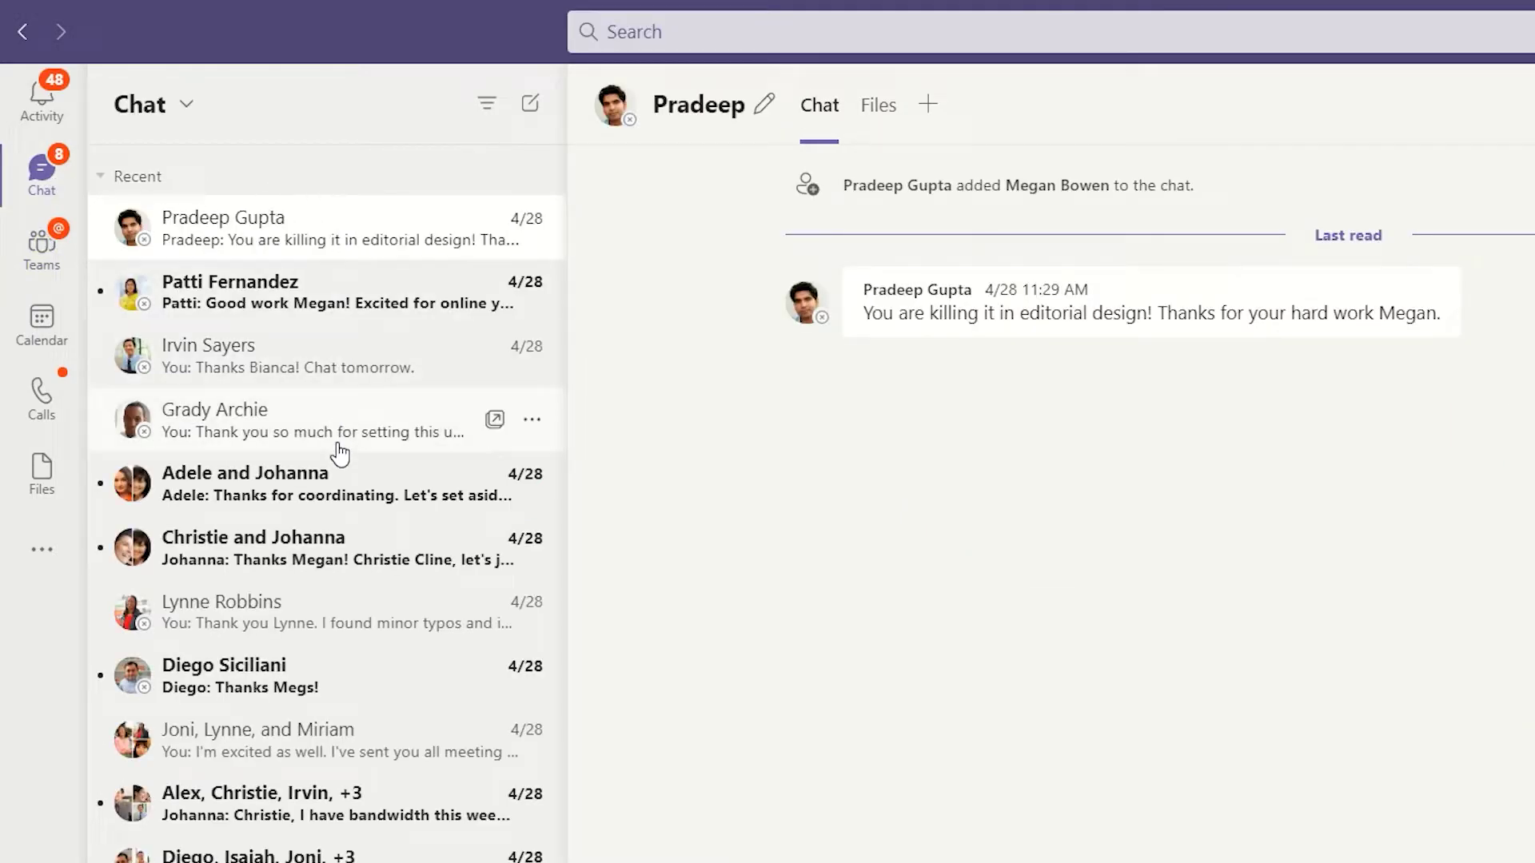
click(336, 492)
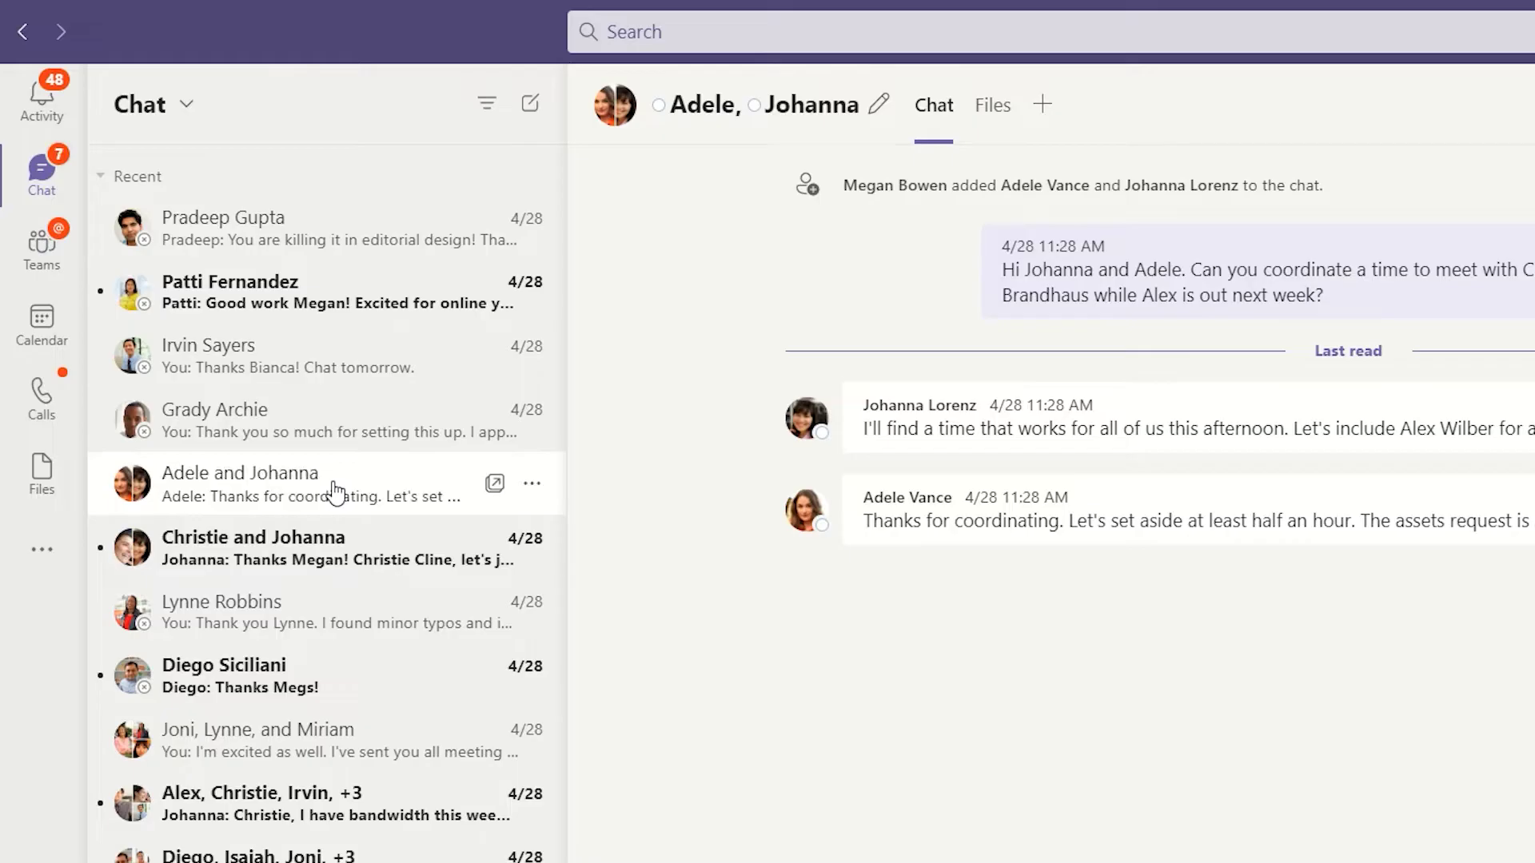
- Start a new group chat with three colleagues as recipients and send them the message "Hey All!"
click(532, 112)
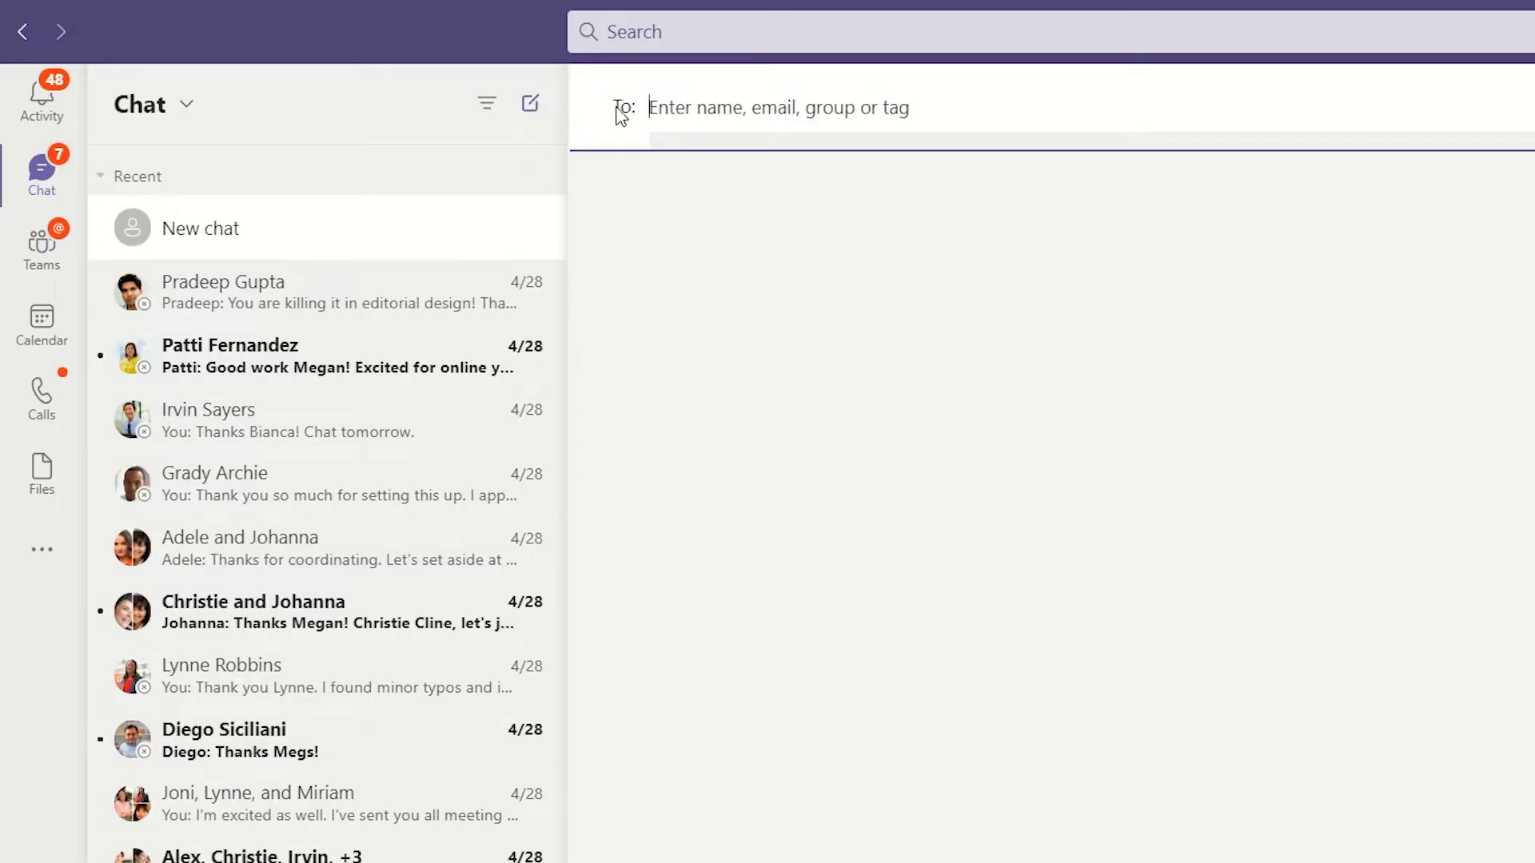
text(Adele)
key(Return)
text(Isa)
key(Return)
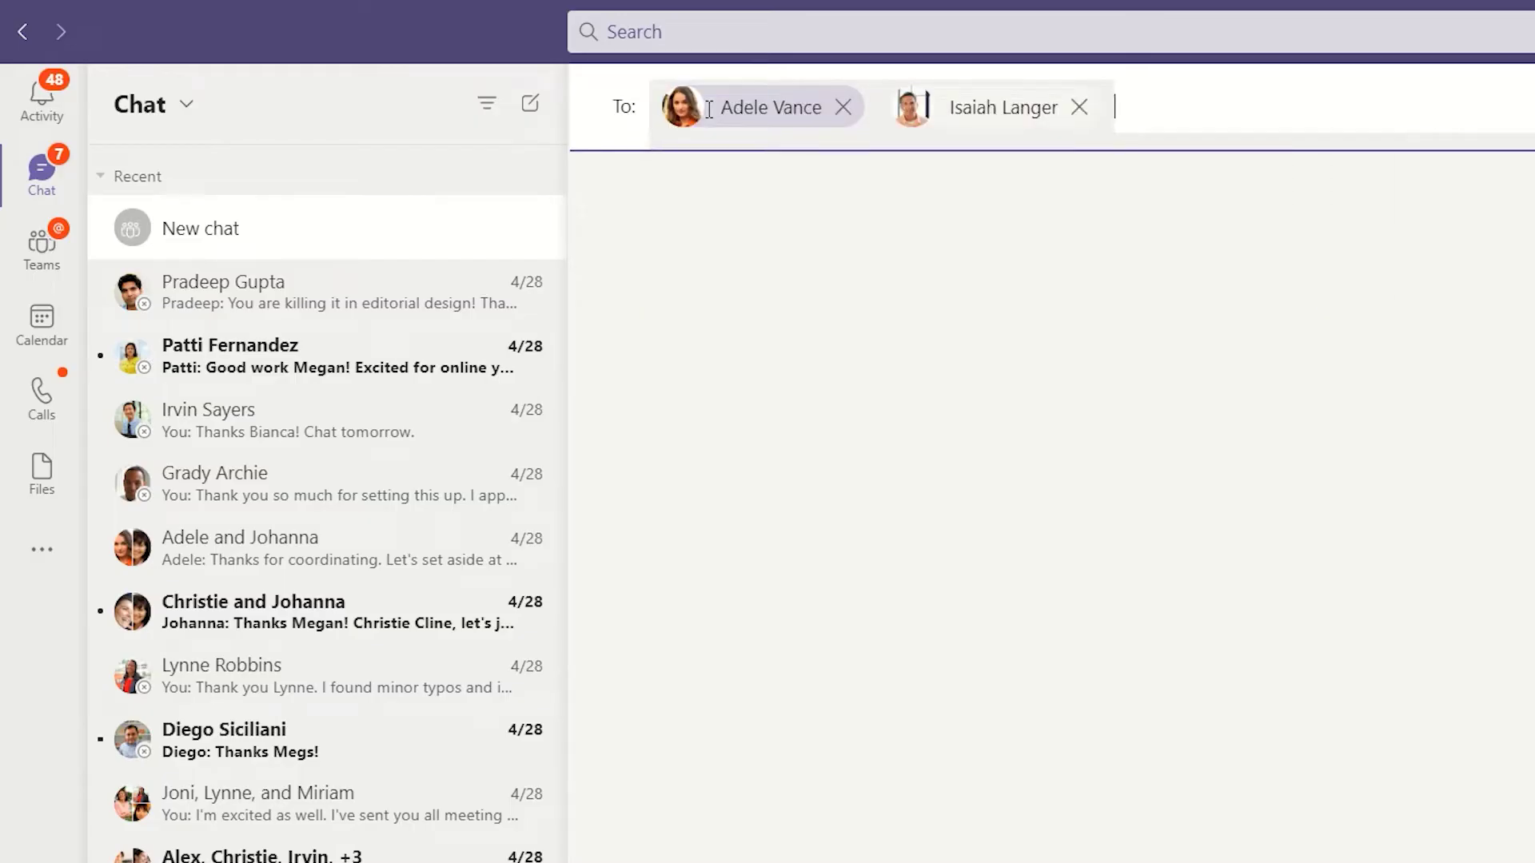
text(Nes)
key(Return)
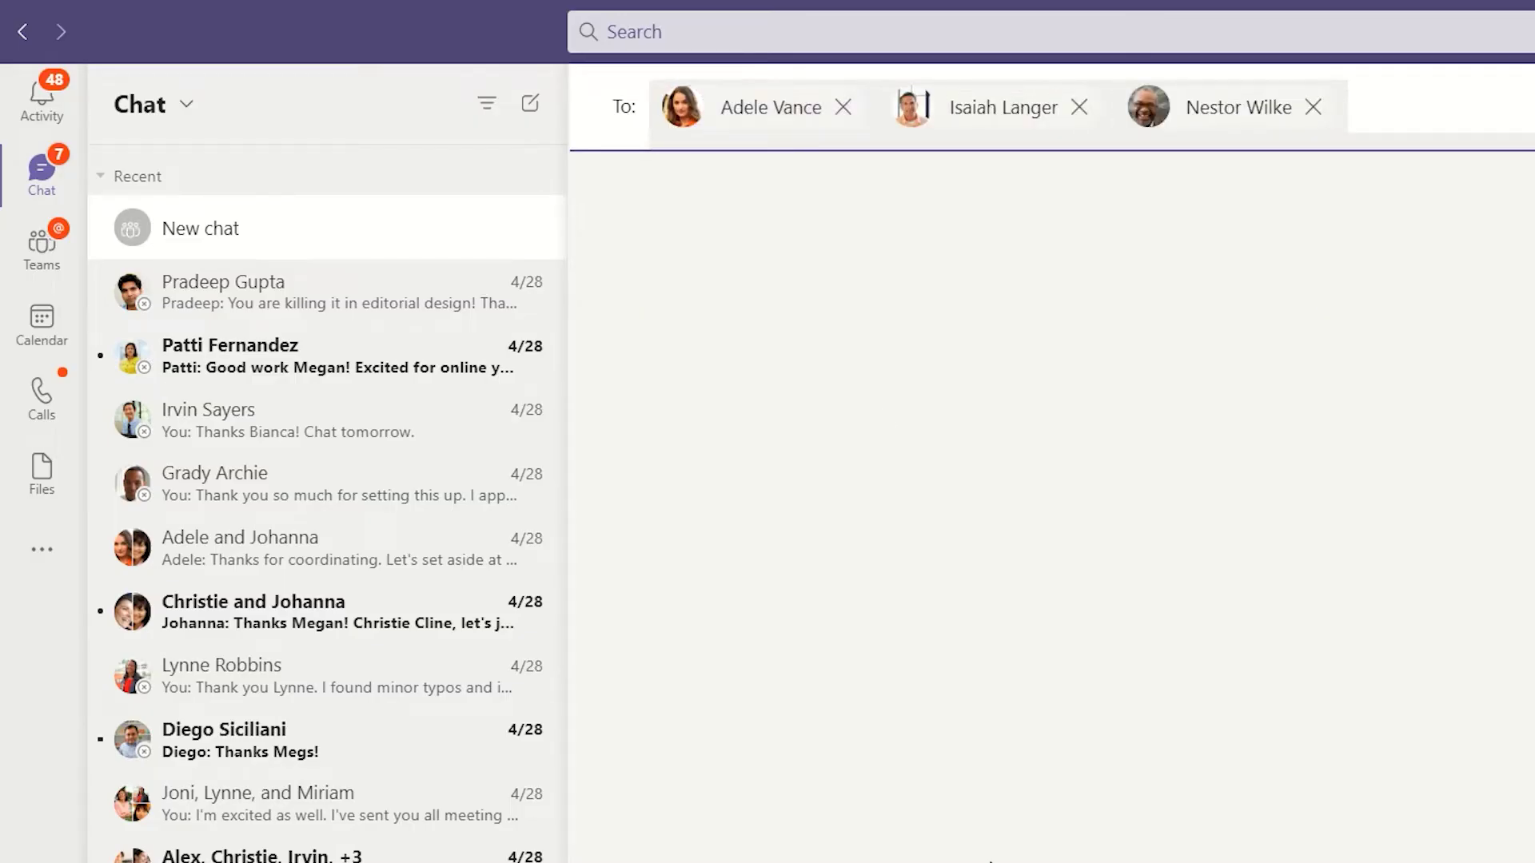
key(Tab)
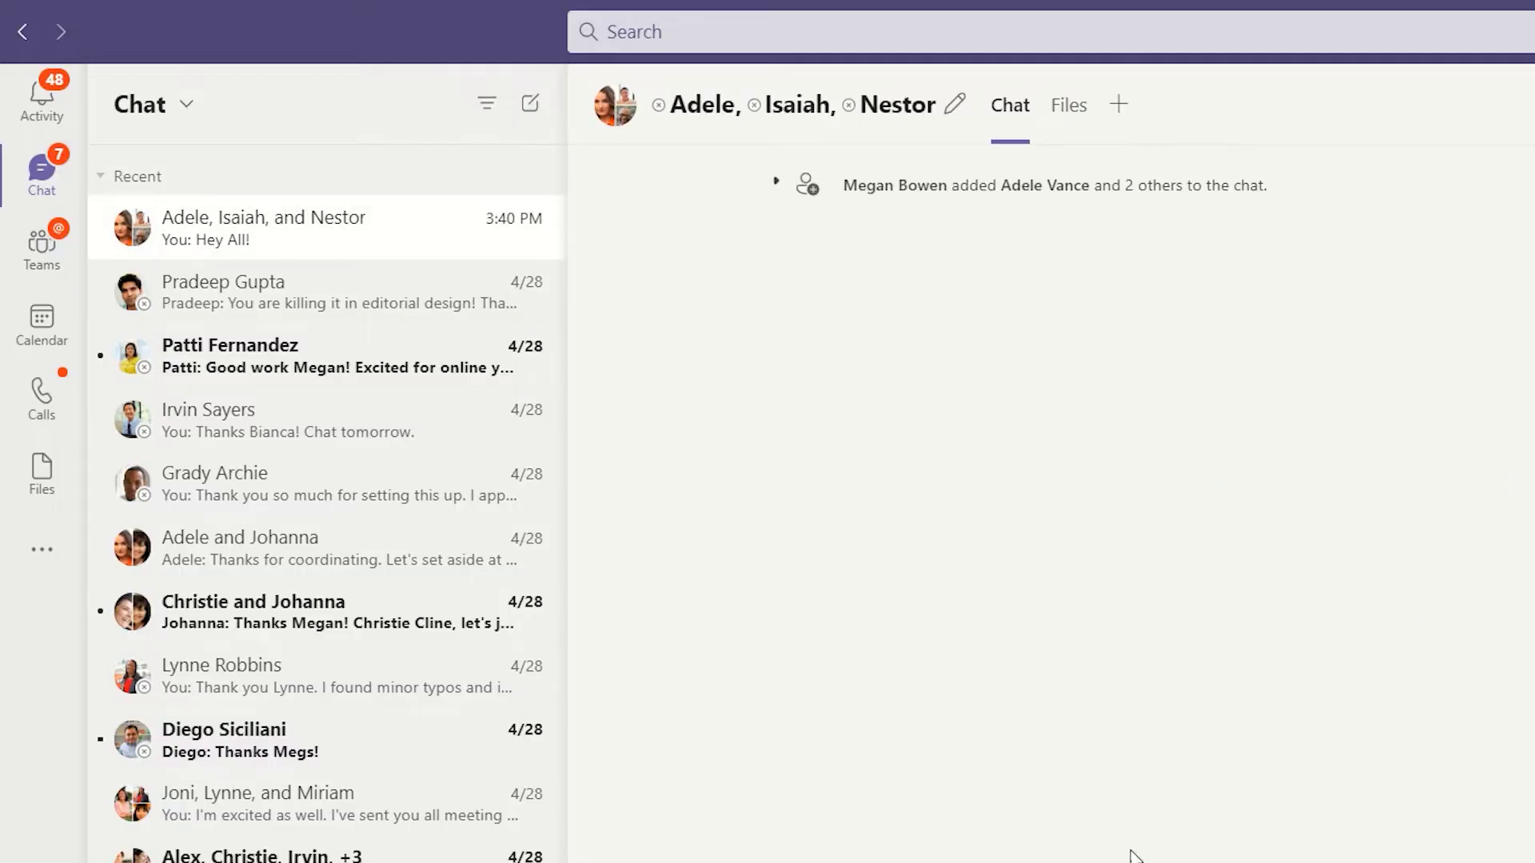
- Mark the new three-colleague group chat as unread and mute it
mouse_move(528, 236)
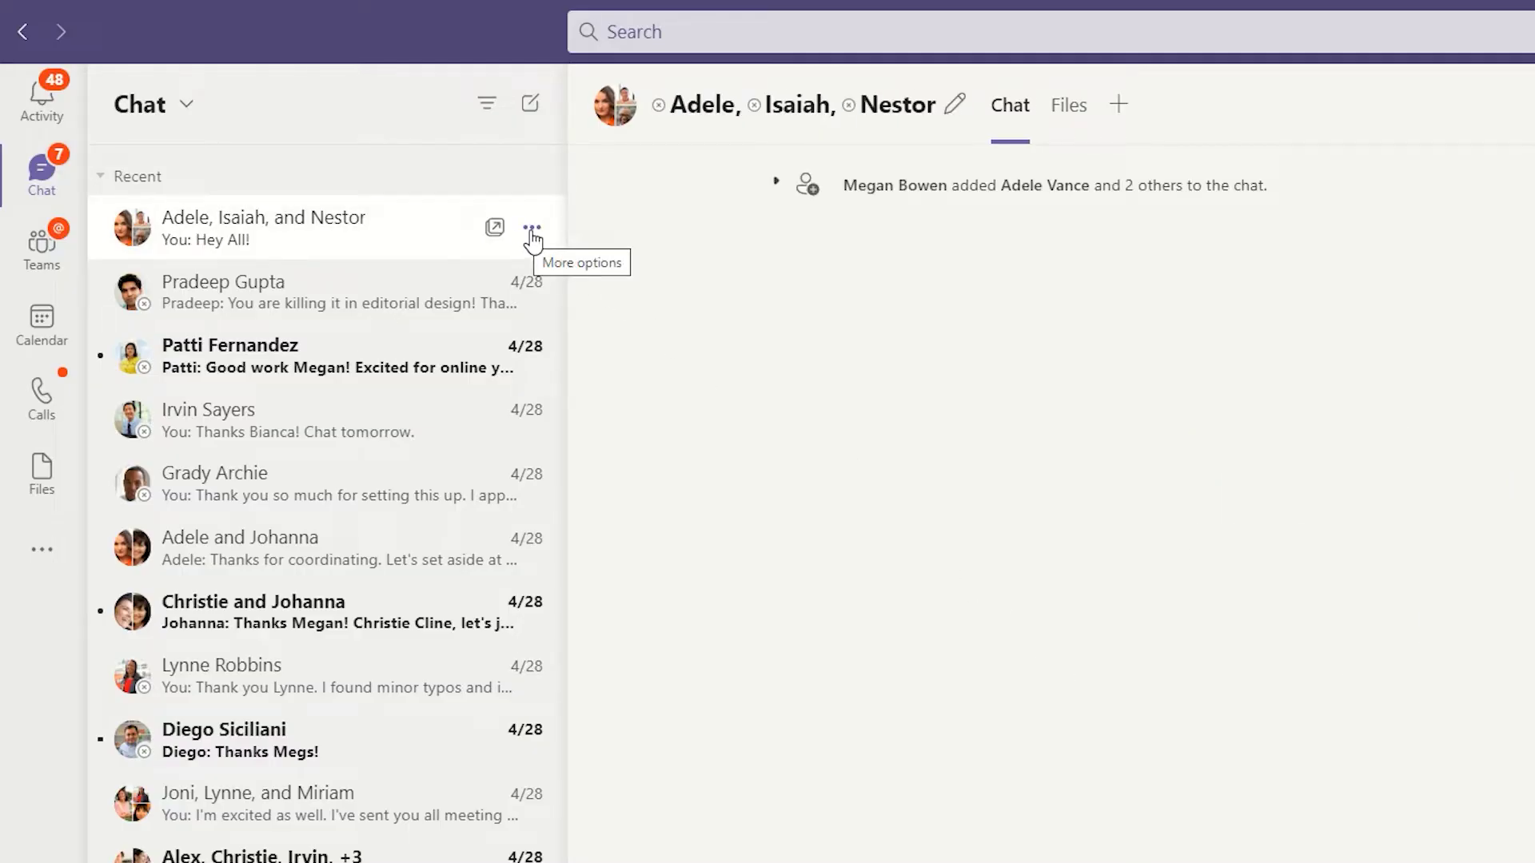
click(532, 238)
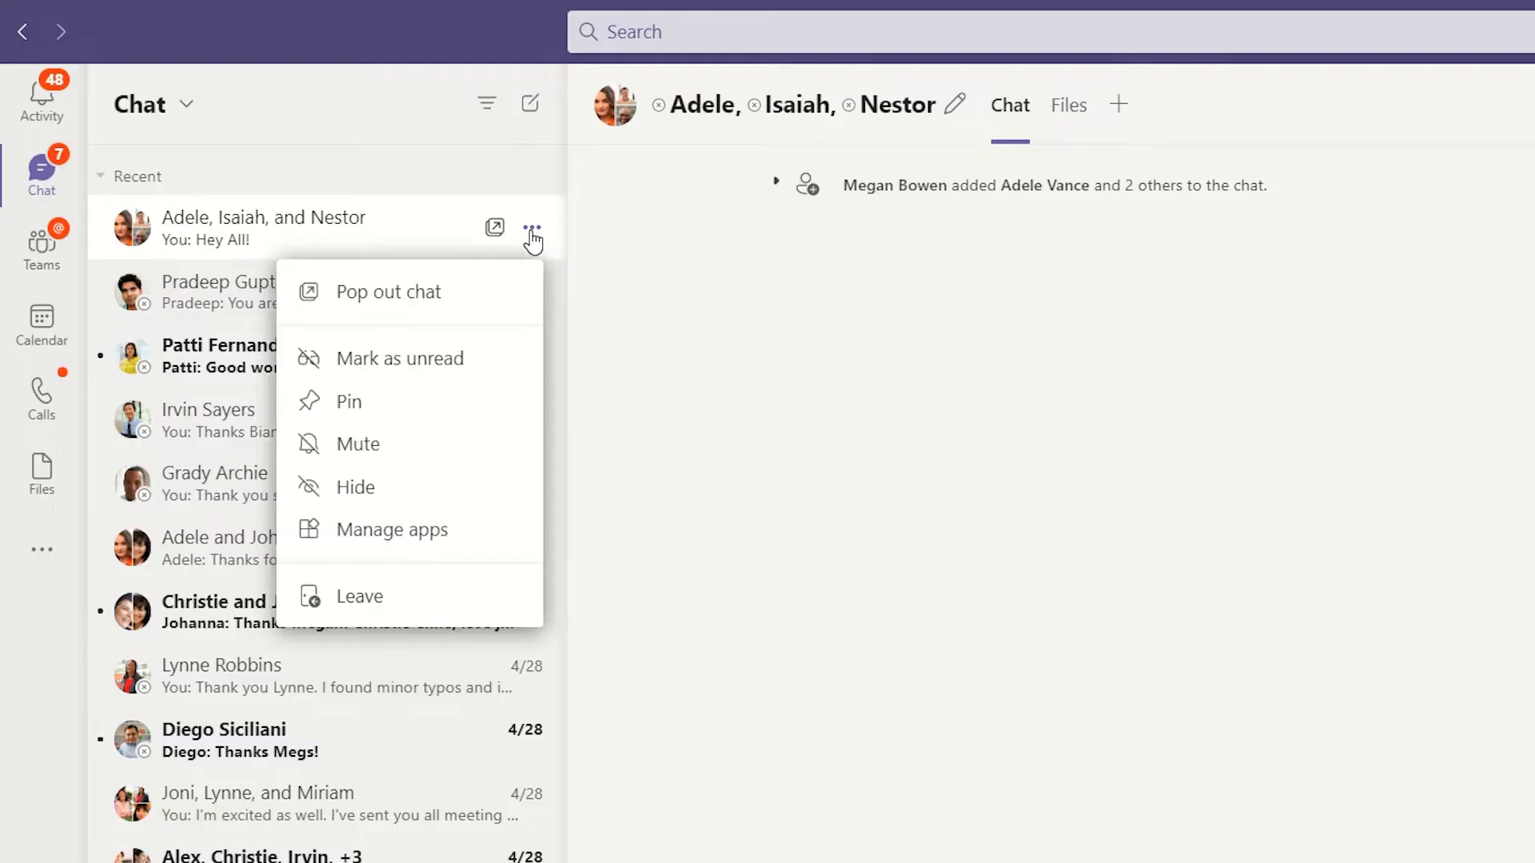
click(475, 374)
click(531, 232)
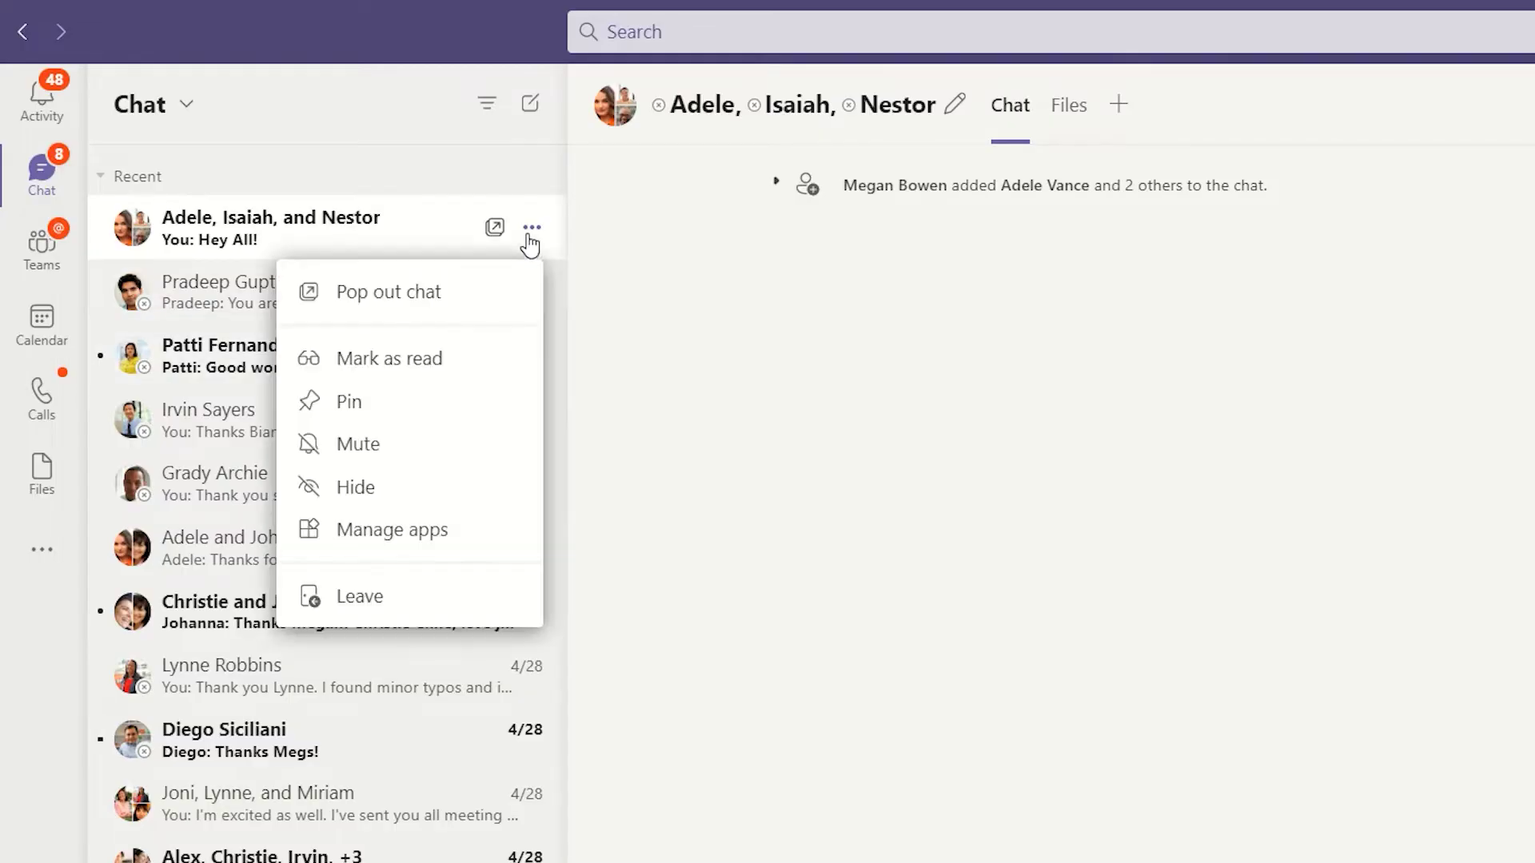
click(447, 448)
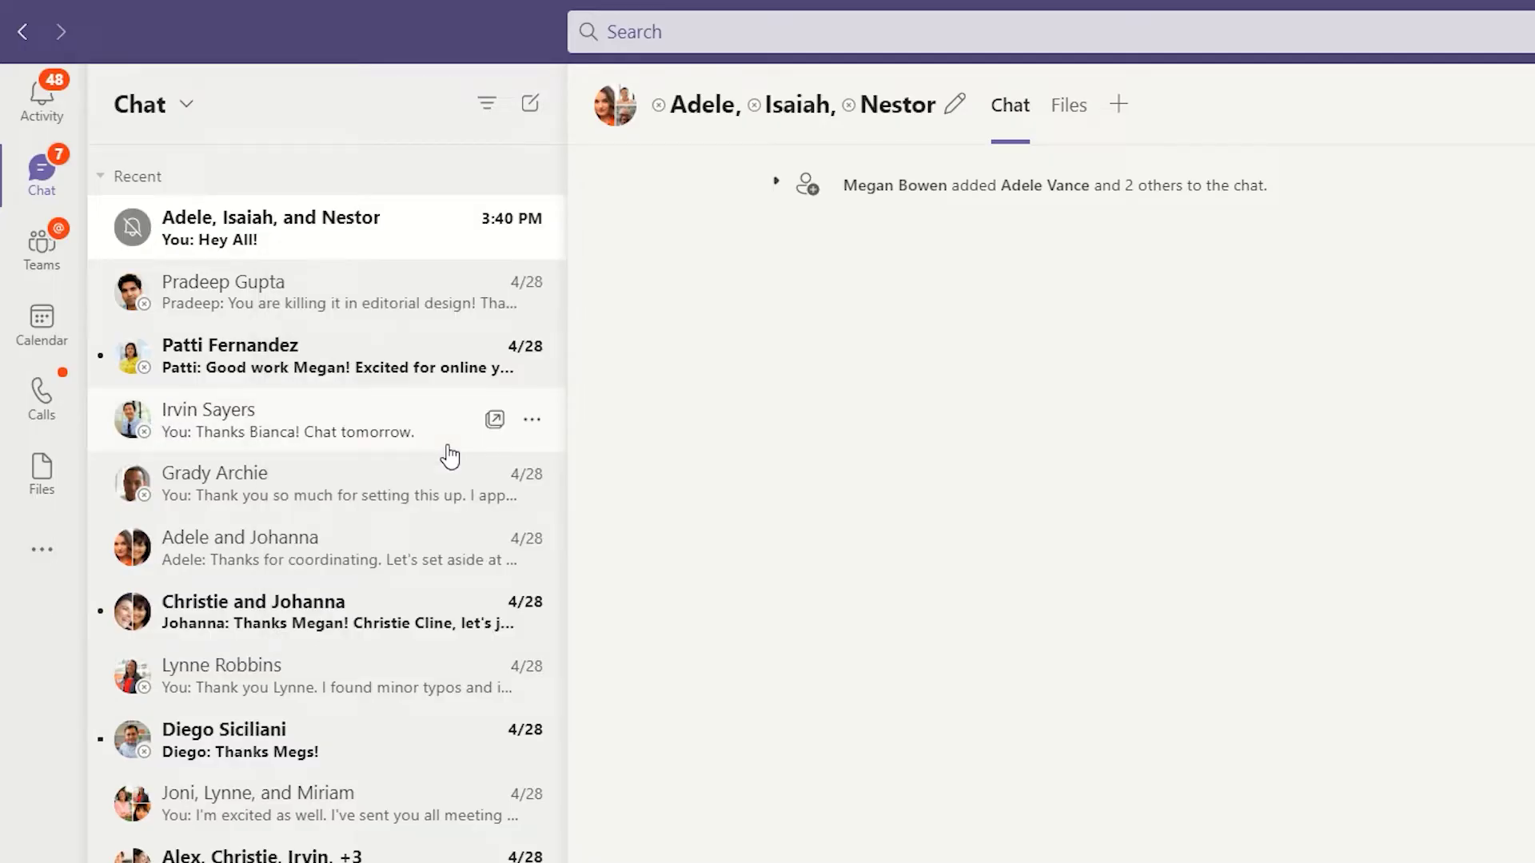
- View the apps managed in the muted group chat and the full app catalogue, and return to the conversation
click(532, 230)
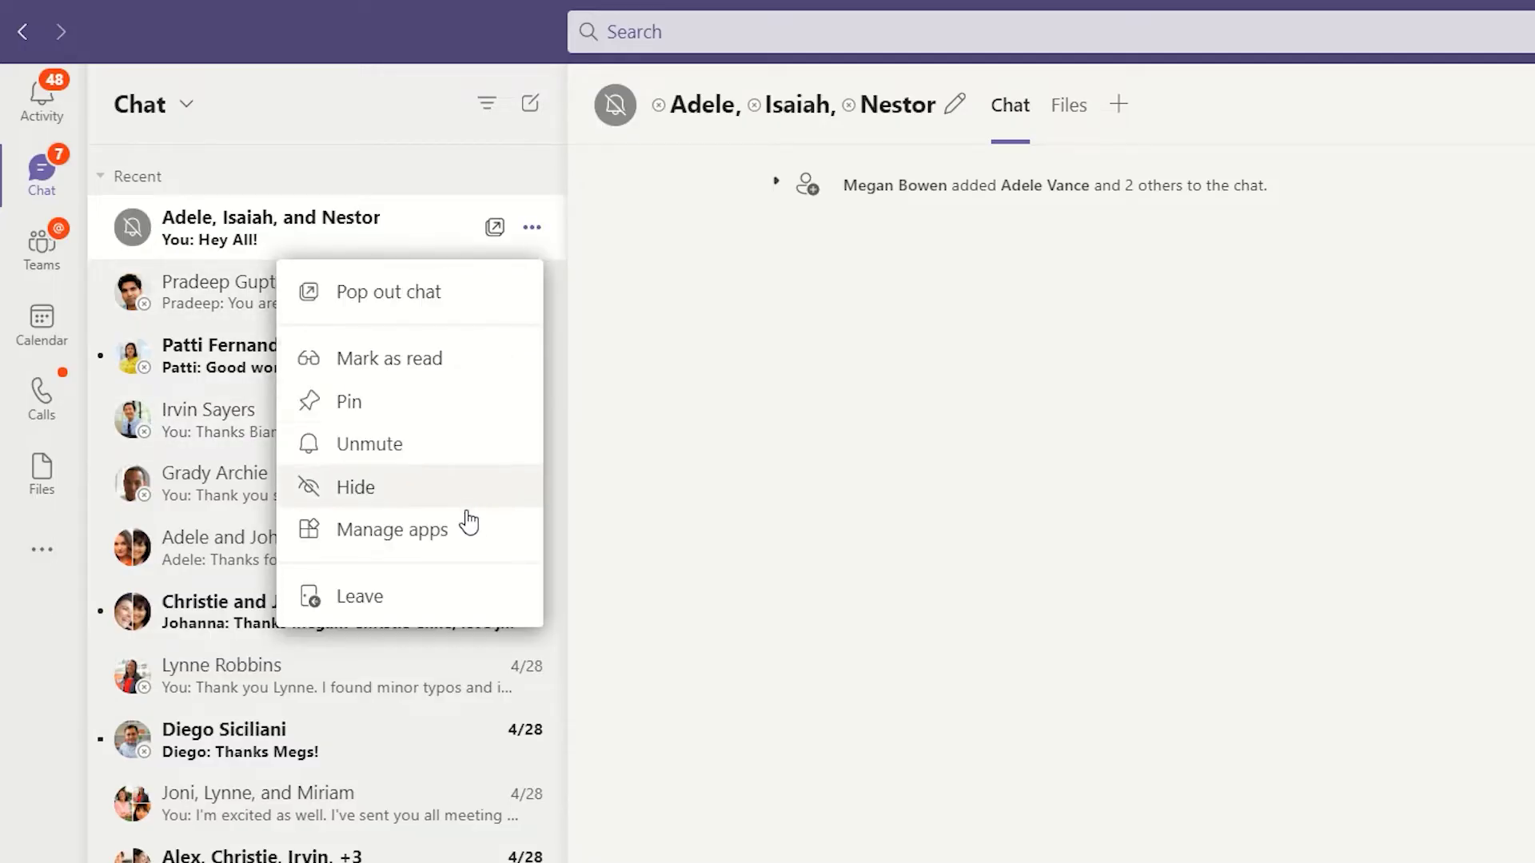
click(464, 534)
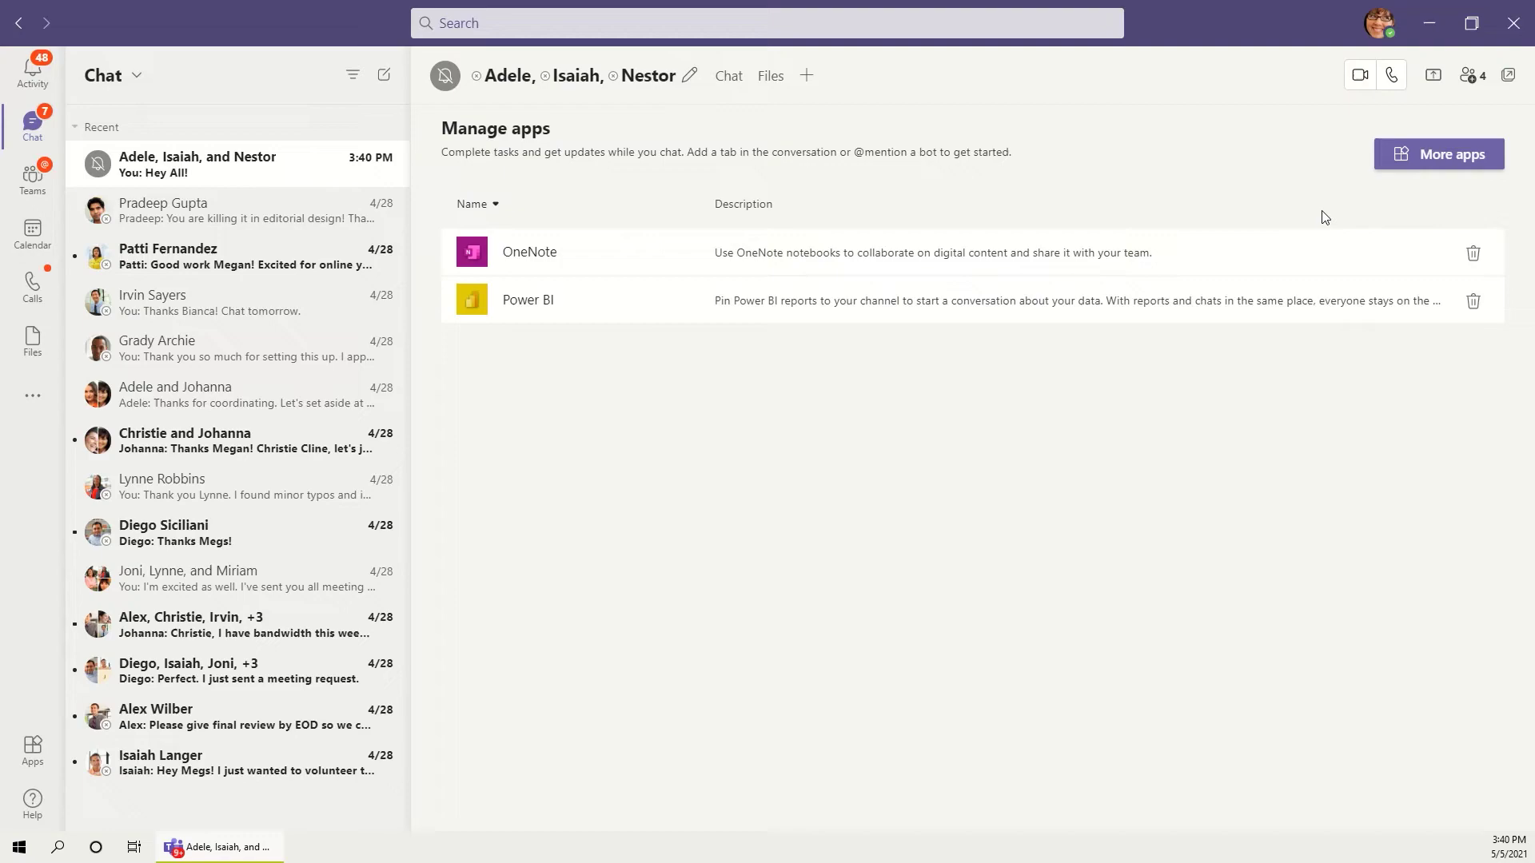
click(1434, 156)
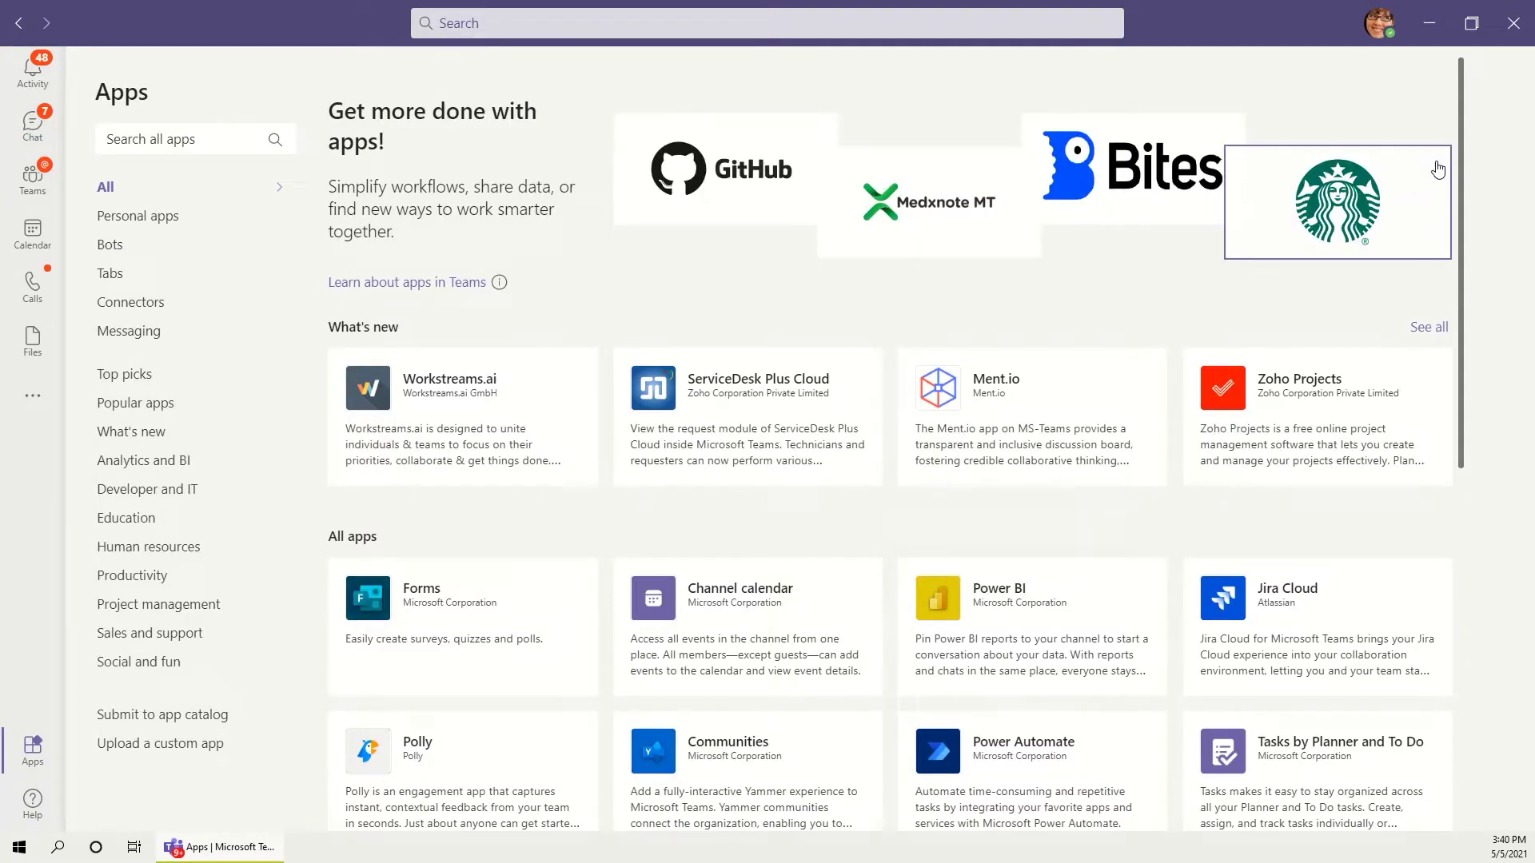
key(alt+Left)
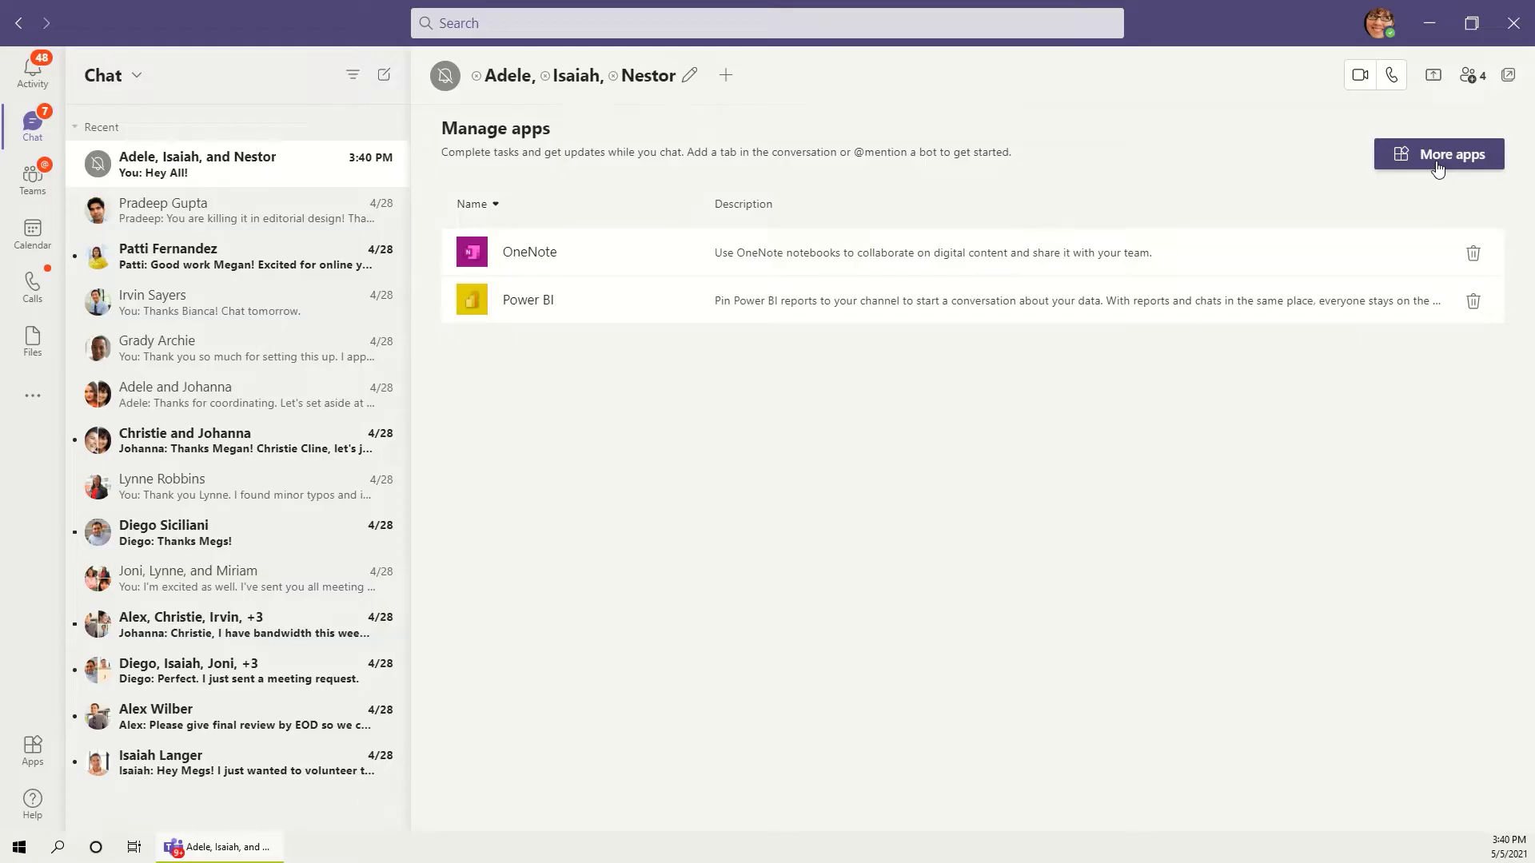
key(alt+Left)
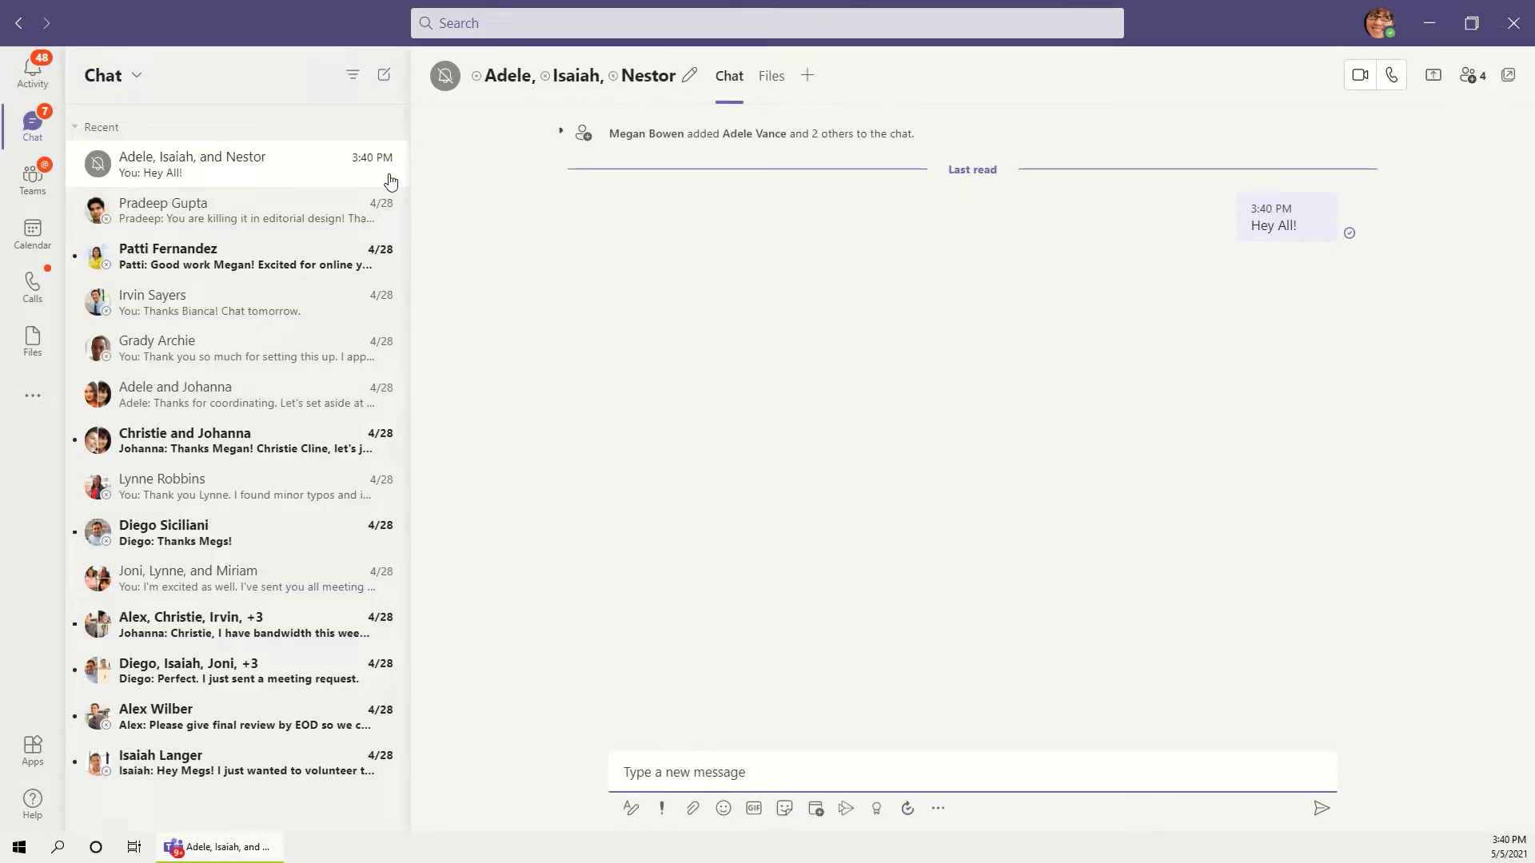
- Pin the muted group chat, open it, and collapse and re-expand the Pinned section
click(385, 164)
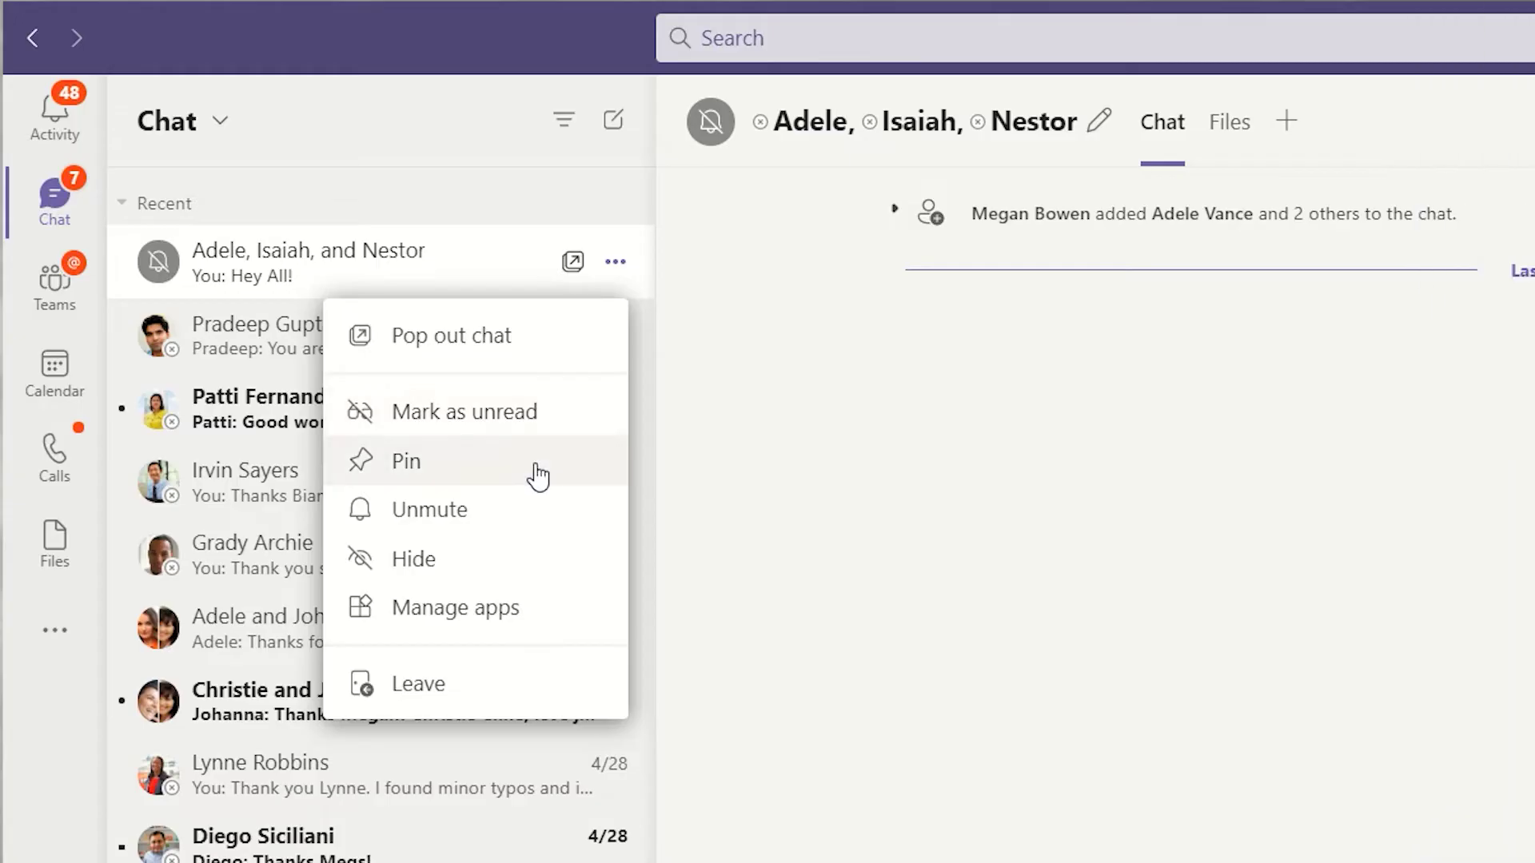
click(537, 476)
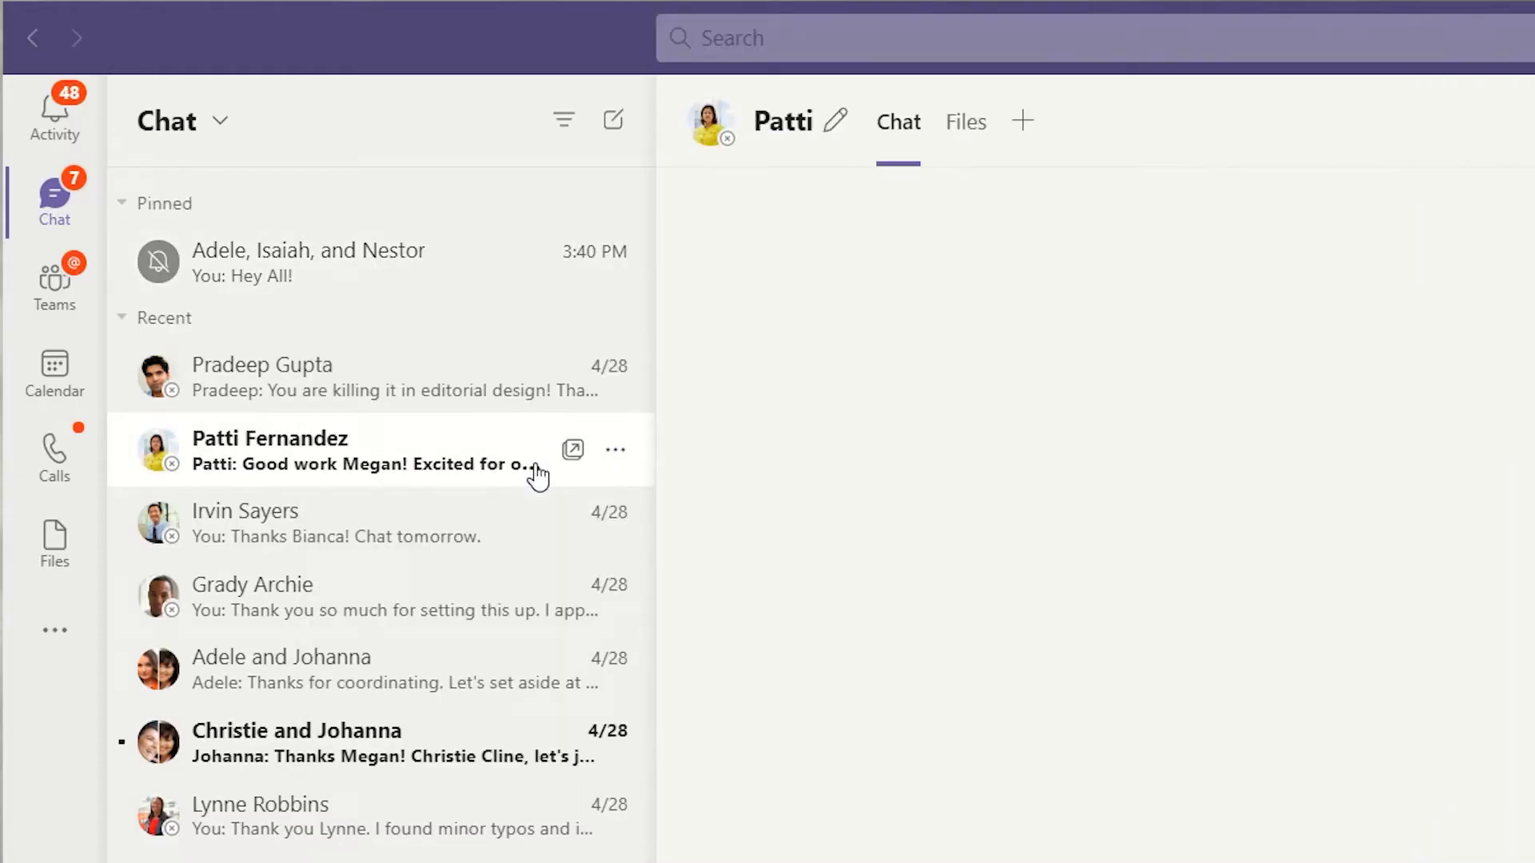
click(470, 284)
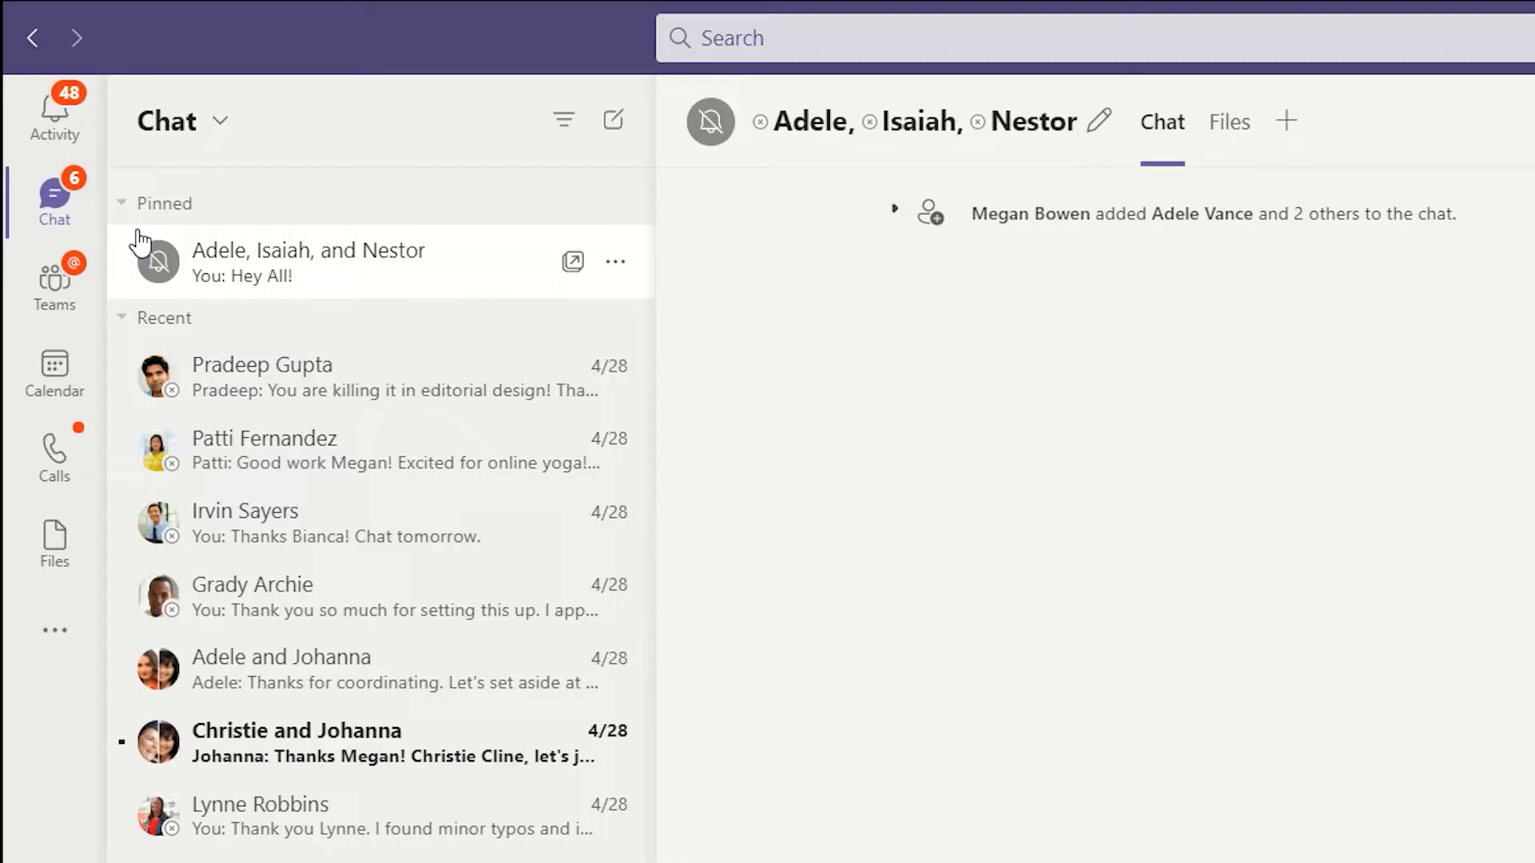
click(126, 210)
click(128, 212)
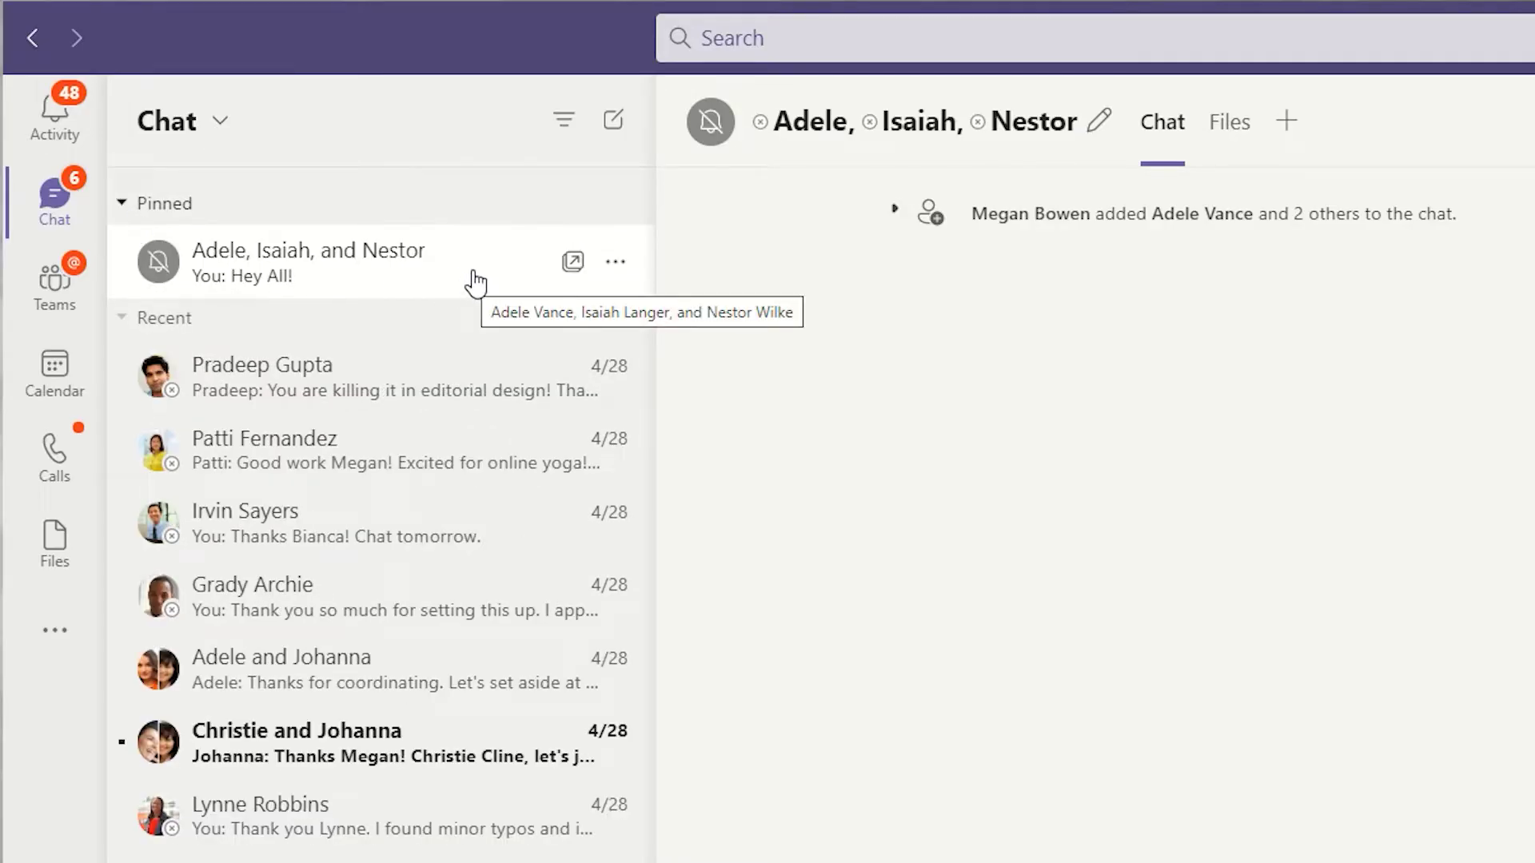
- Pin the first one-to-one chat in the Recent section beneath the pinned group chat
click(614, 376)
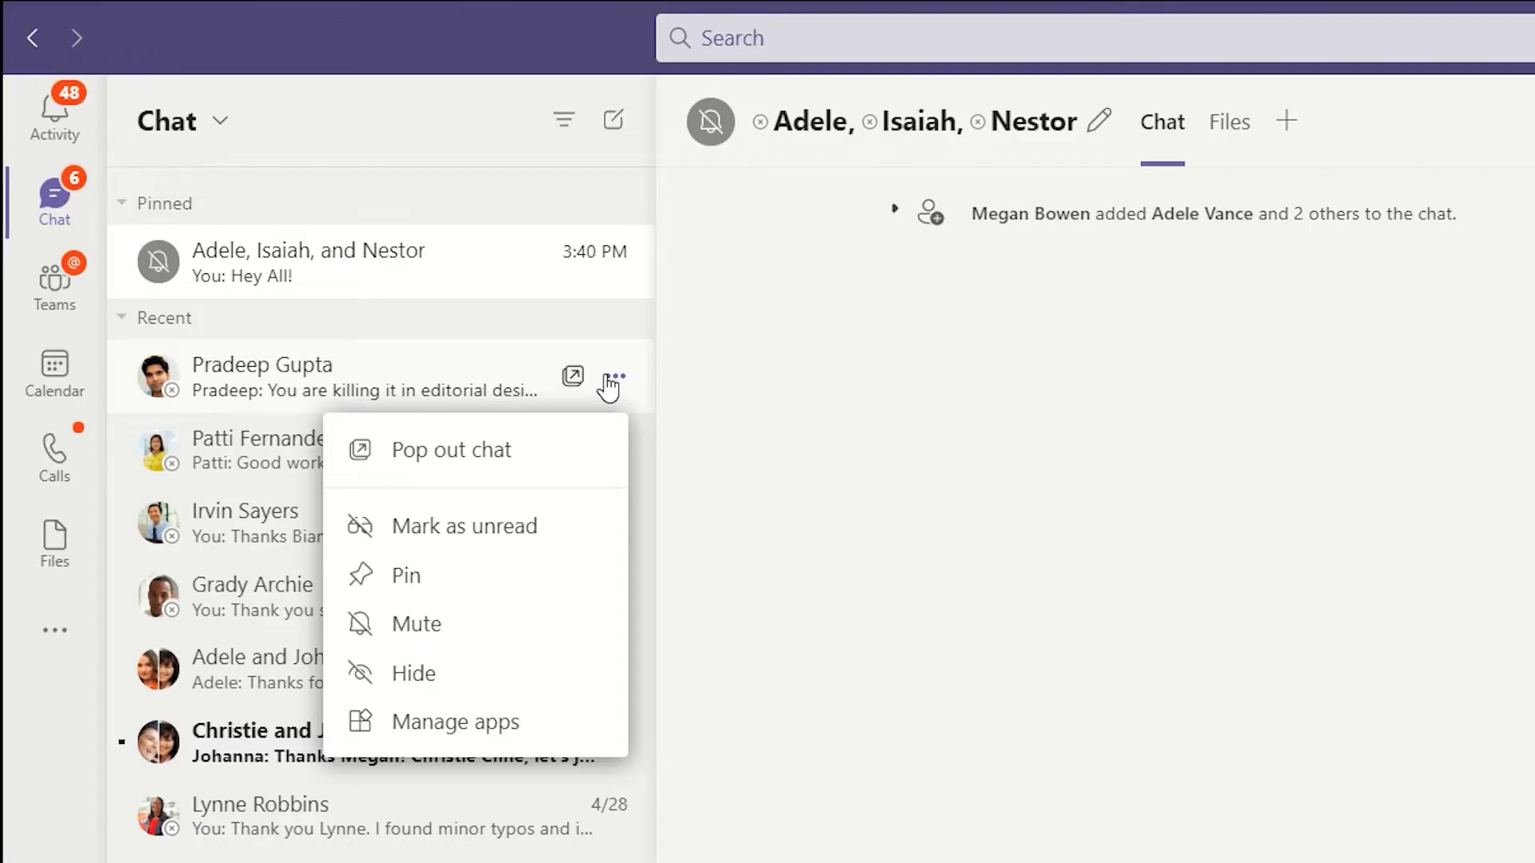
click(546, 592)
mouse_move(418, 343)
mouse_down()
mouse_move(446, 258)
mouse_move(448, 342)
mouse_up()
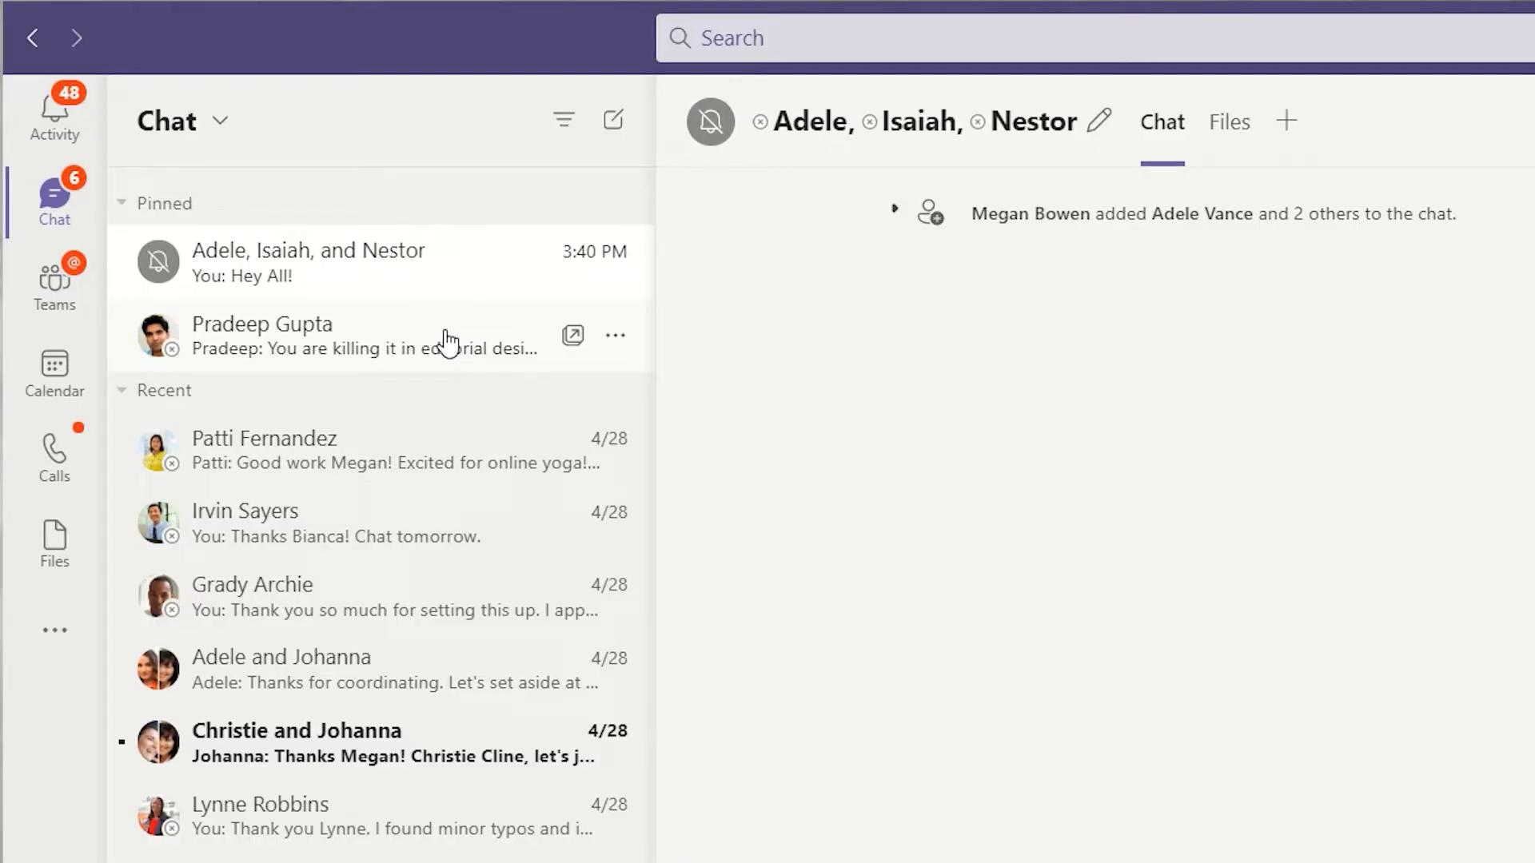
- Switch the chat list to Contacts and create a new contact group named "HR Reps"
click(222, 126)
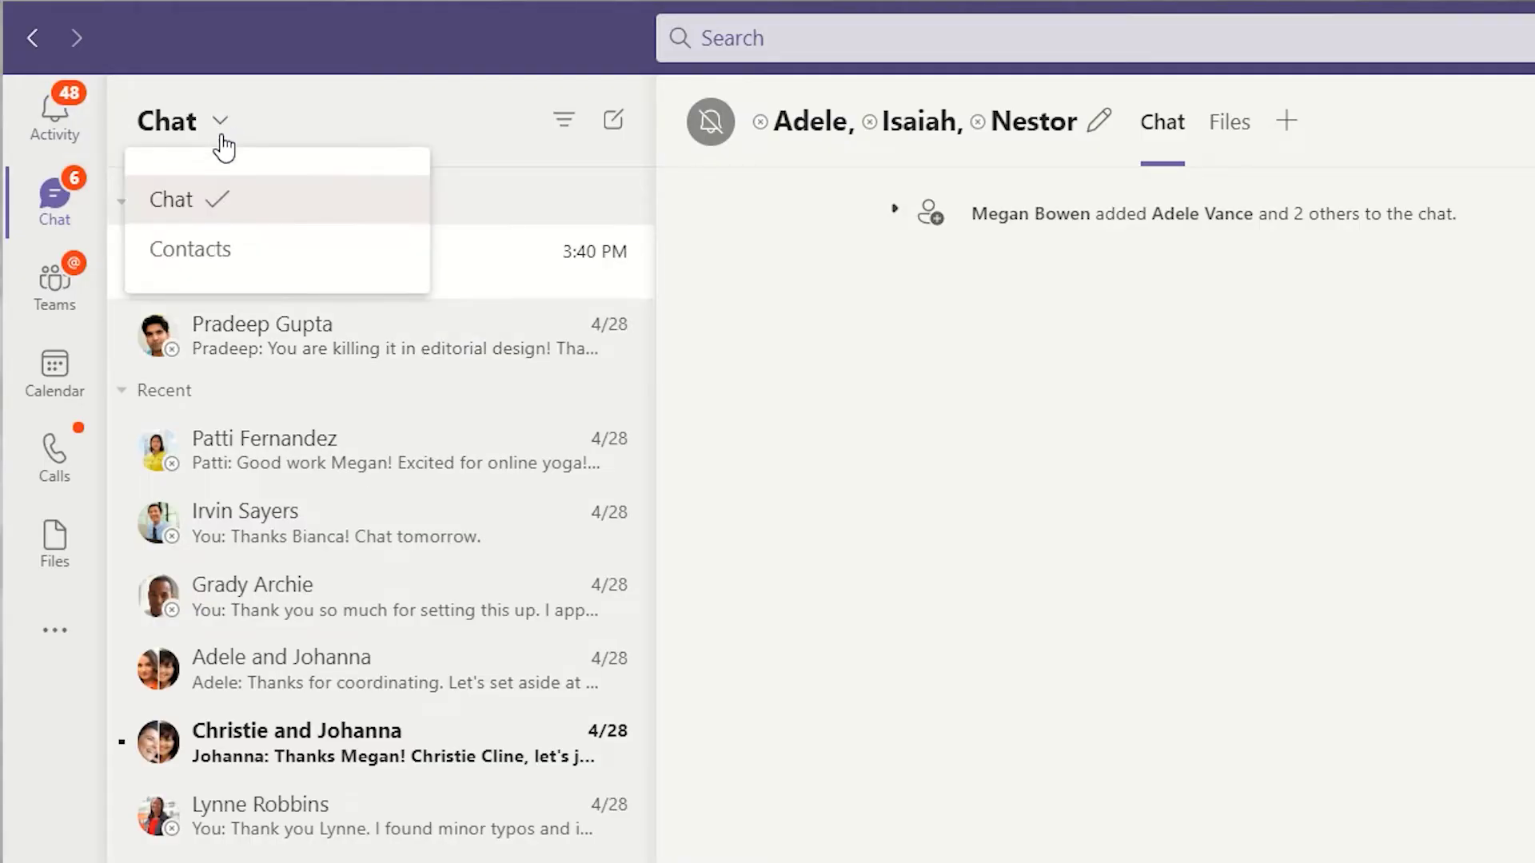
click(221, 247)
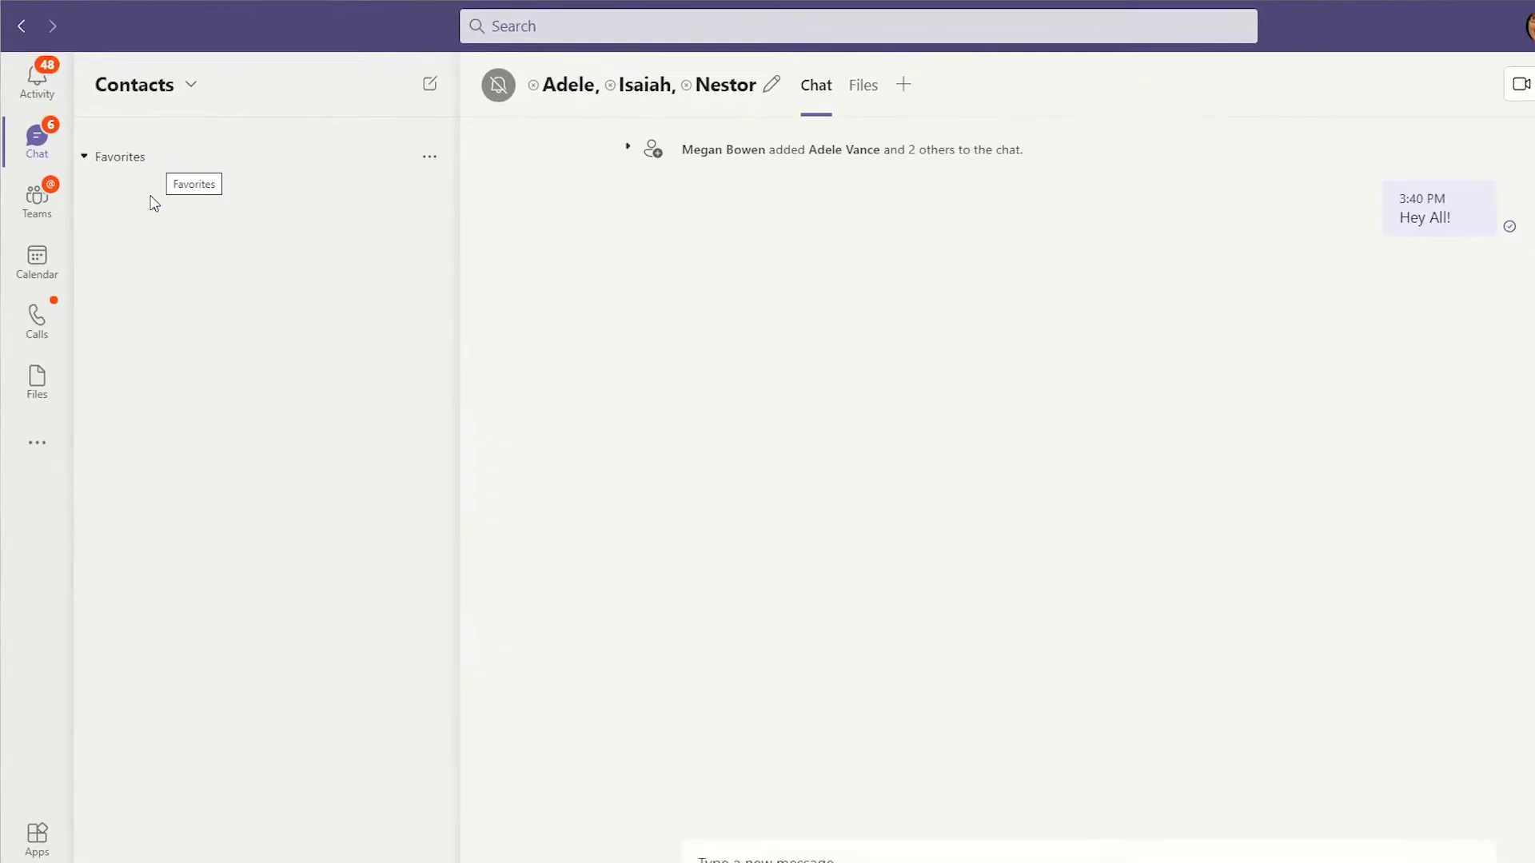
click(190, 801)
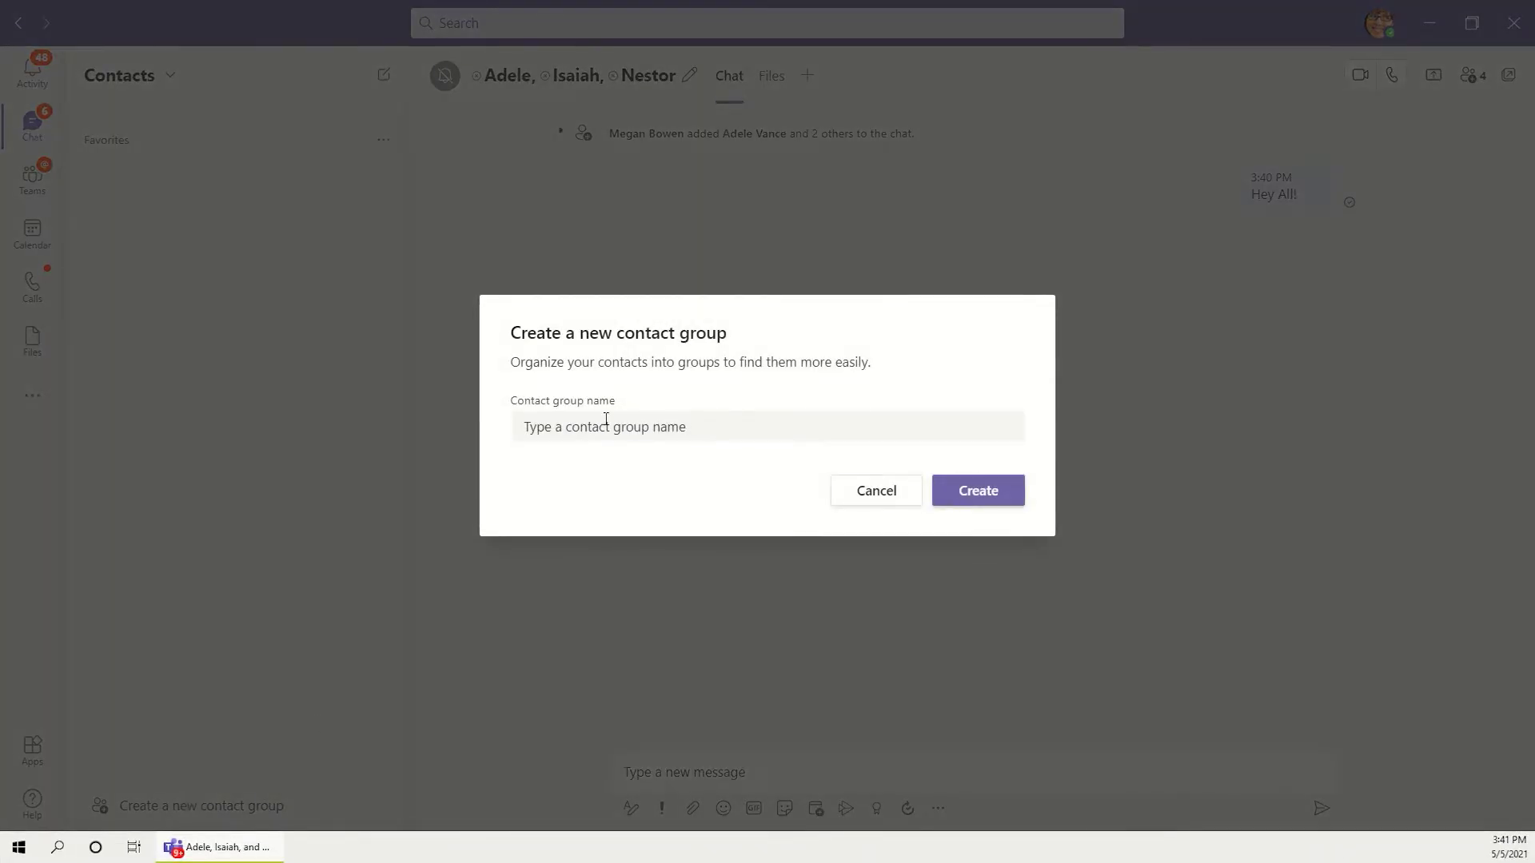
click(606, 419)
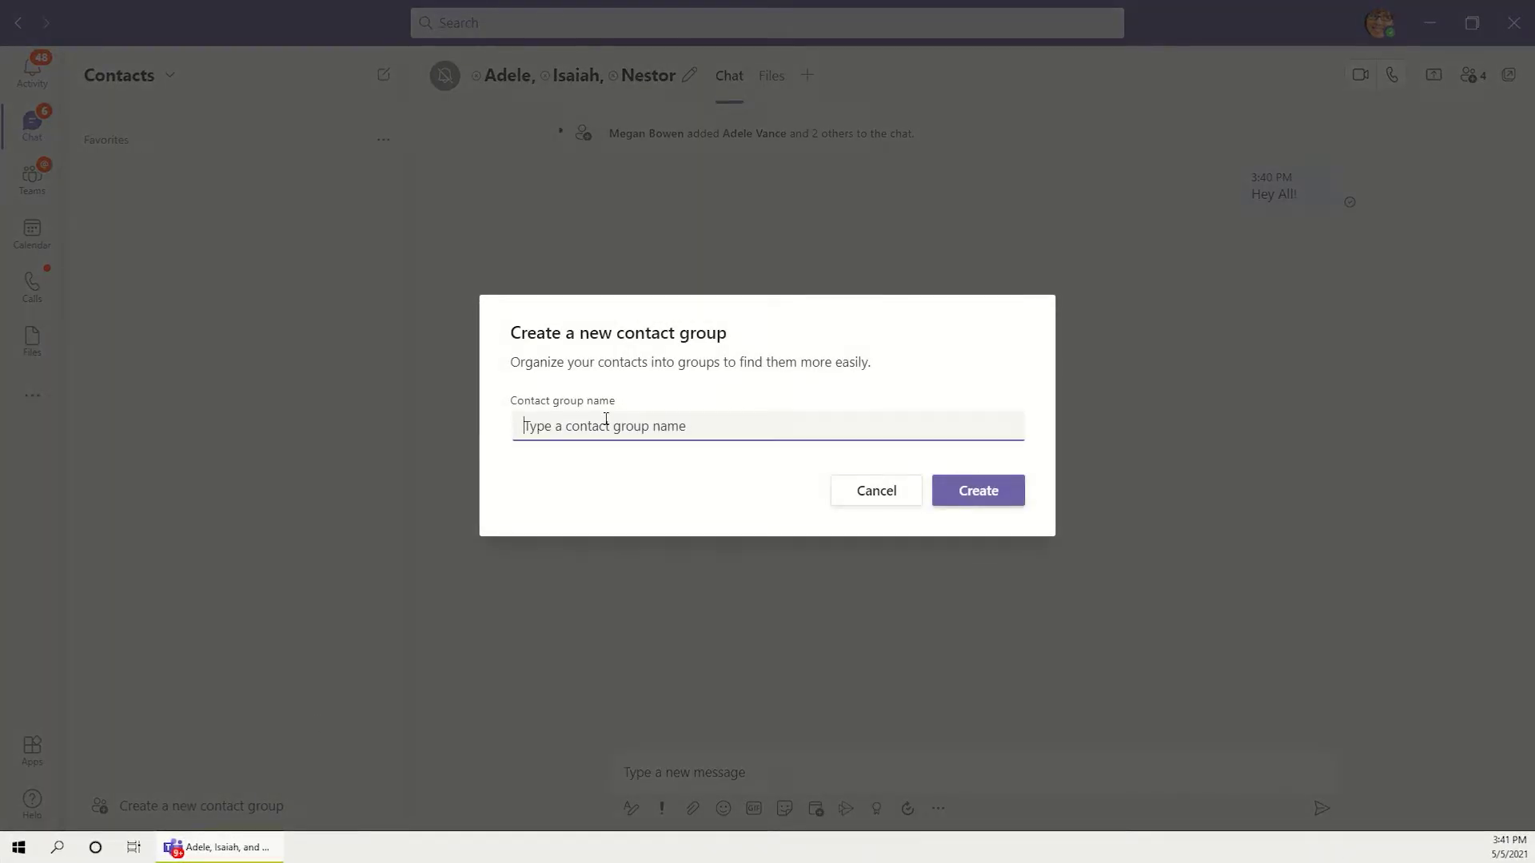
text(HR Reps)
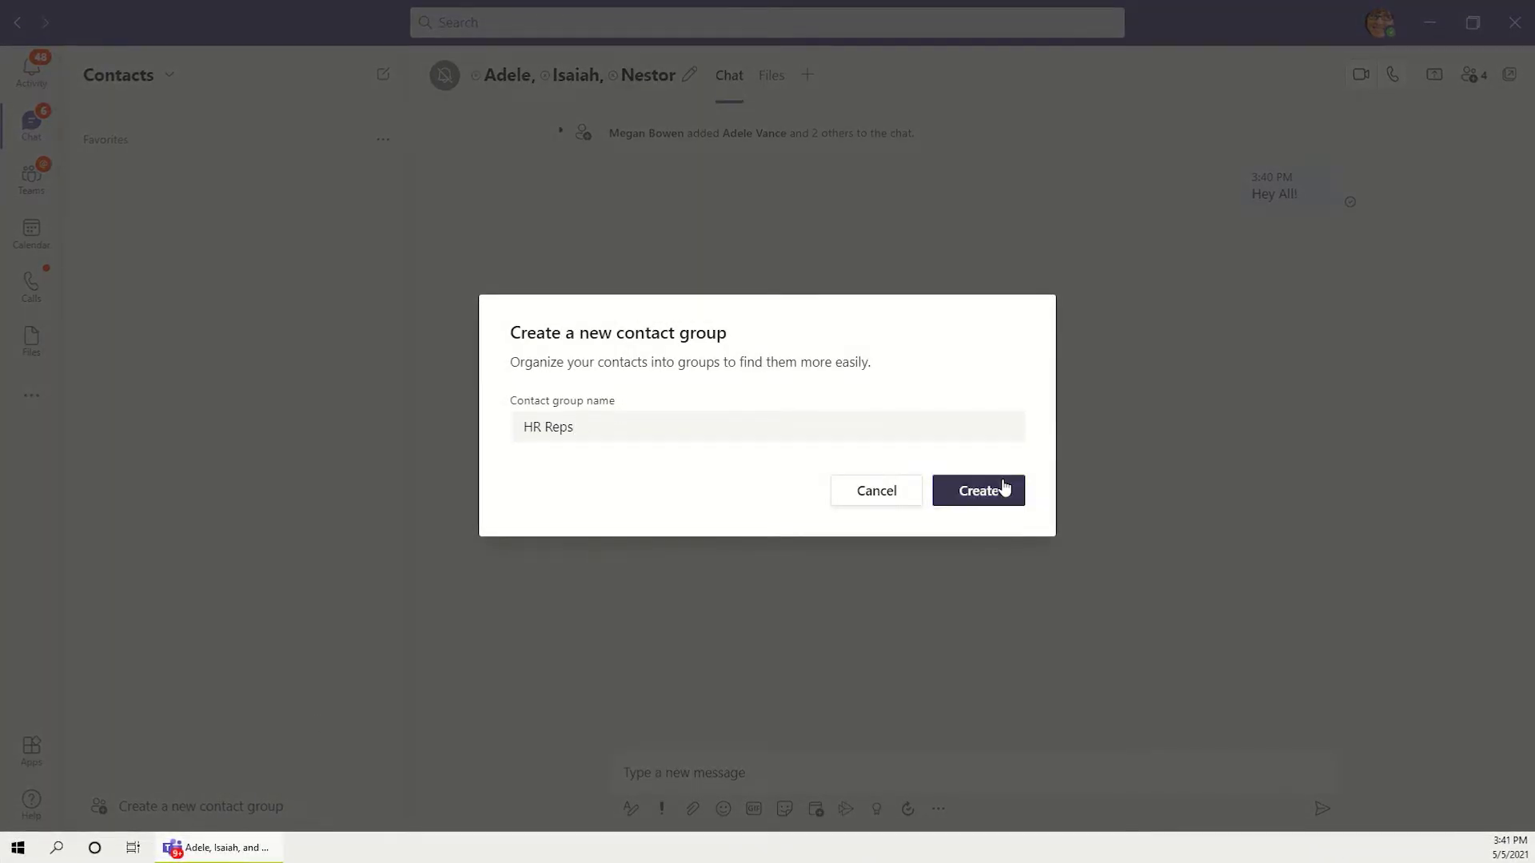
click(1000, 487)
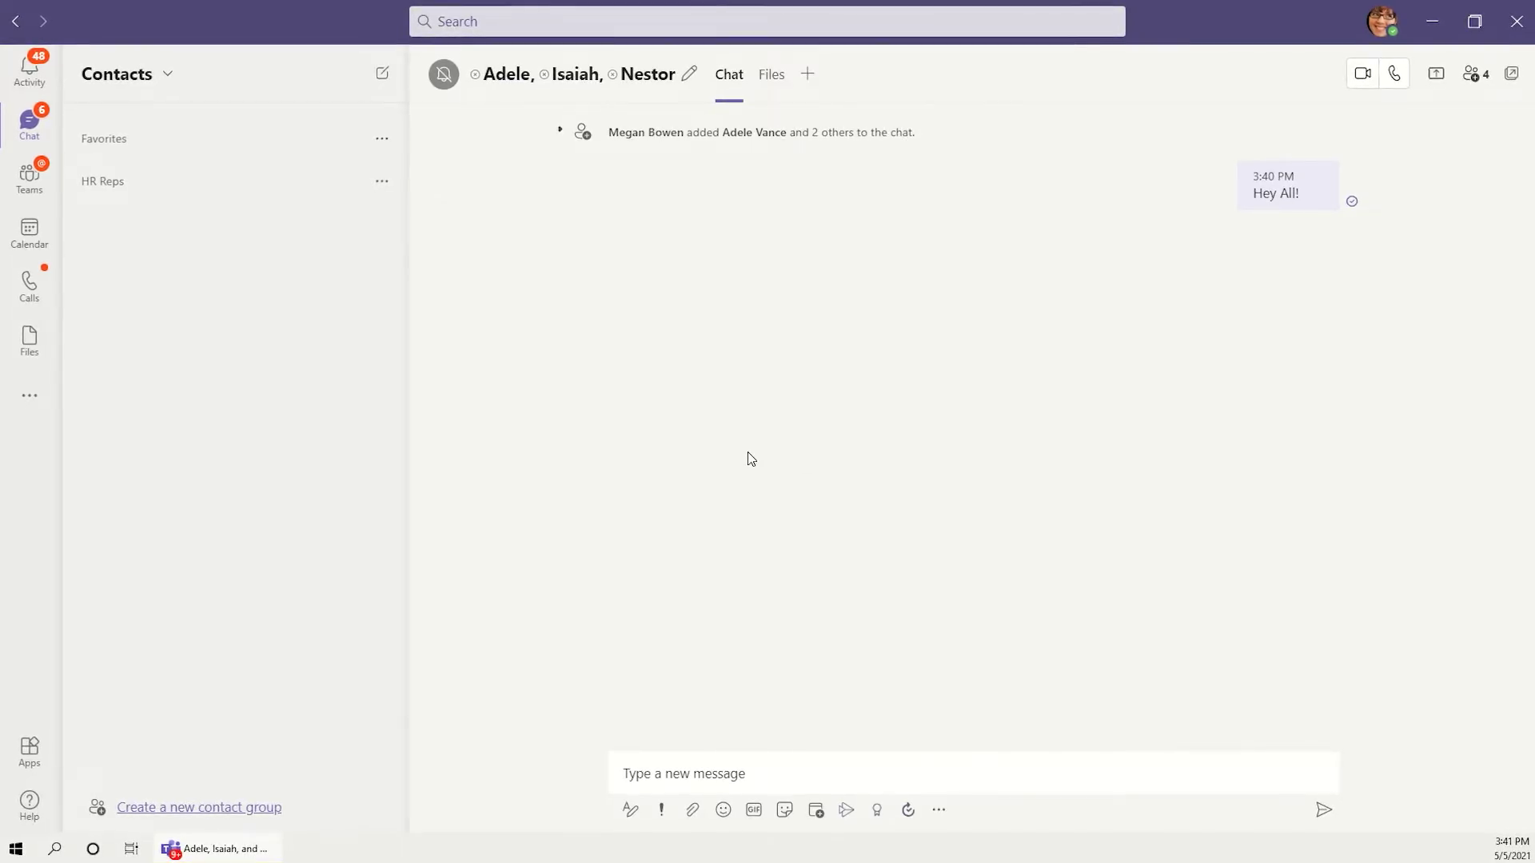
- Enter a colleague's name as a contact to add to the HR Reps group
click(382, 181)
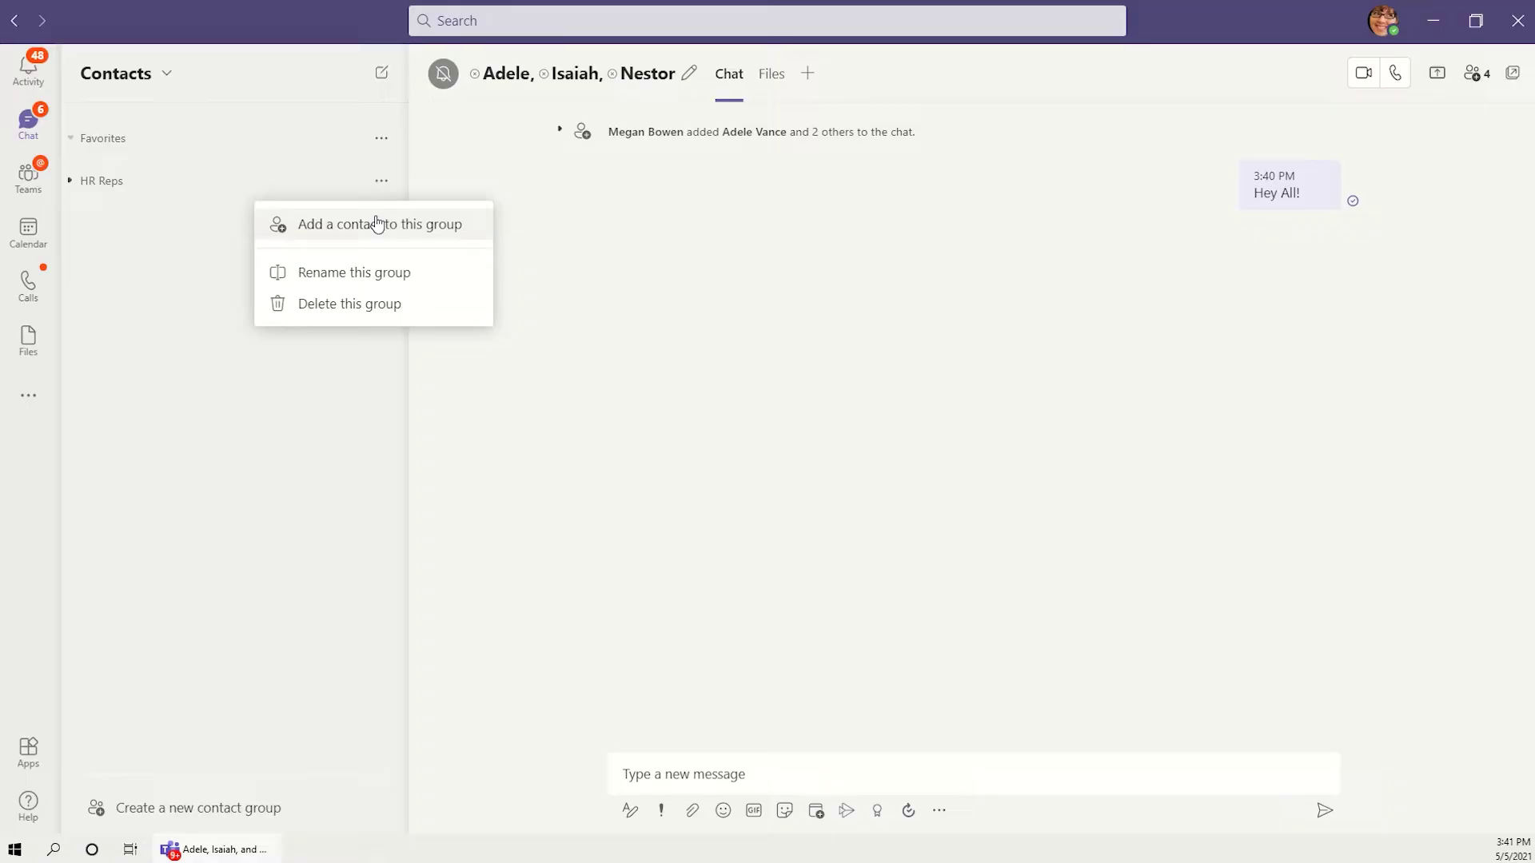
click(377, 228)
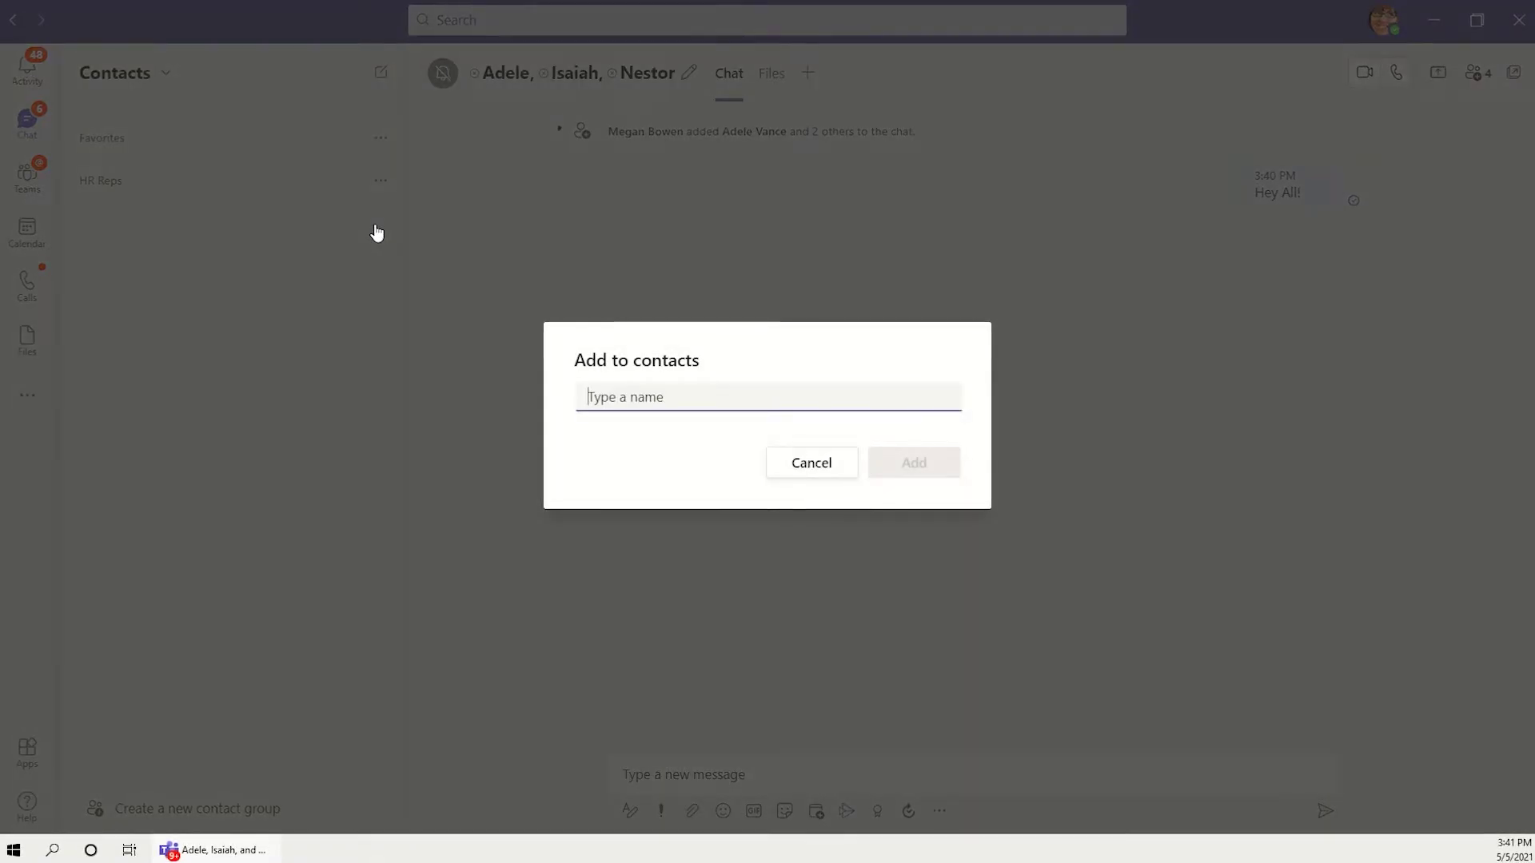
text(Adel)
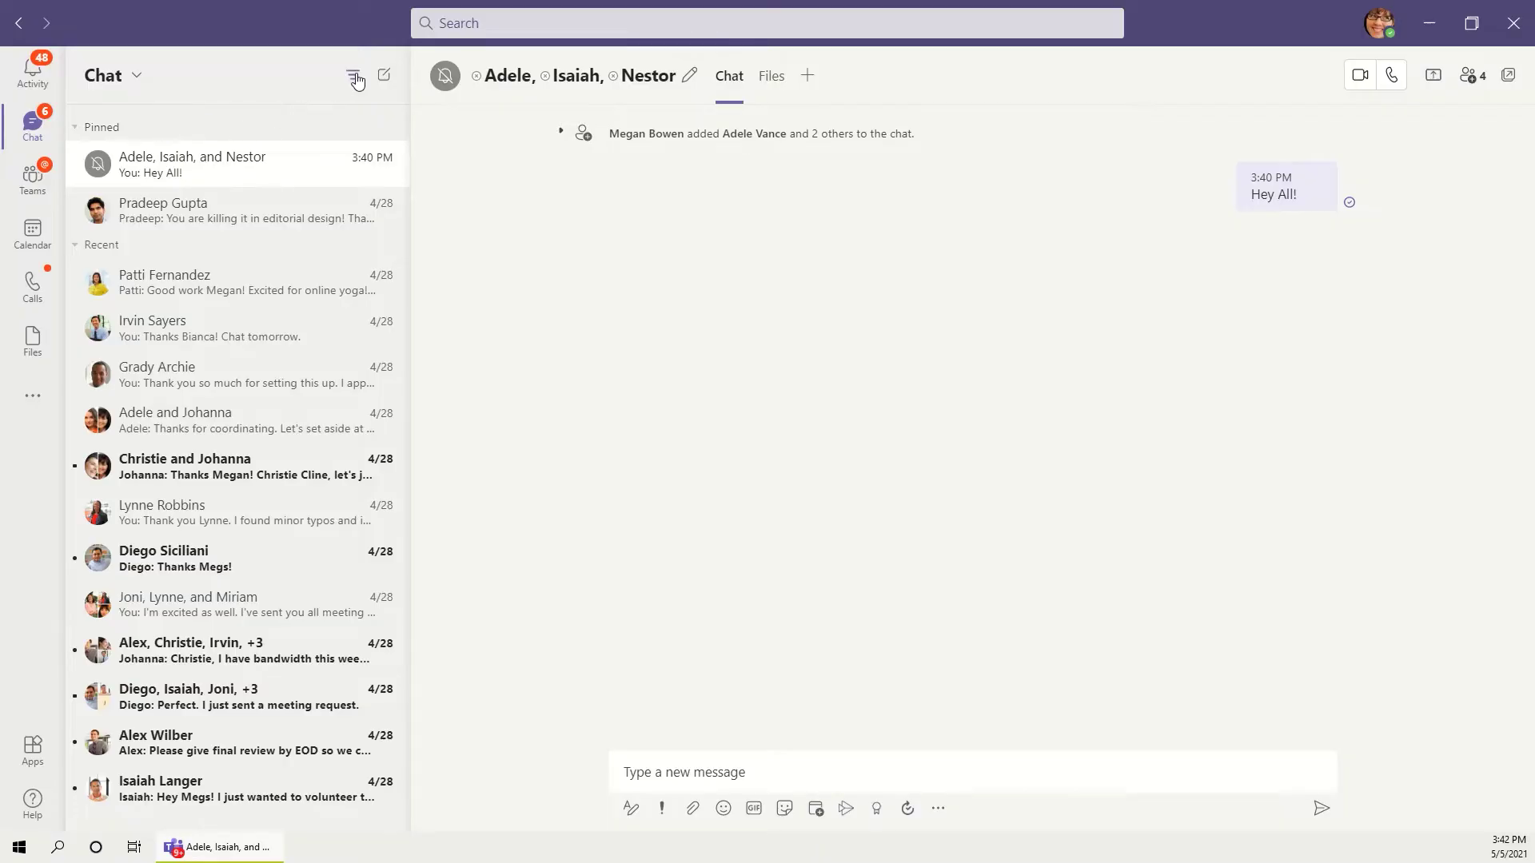
- Filter the chat list by a colleague's name, clear the filter text and show the additional filter options
click(353, 77)
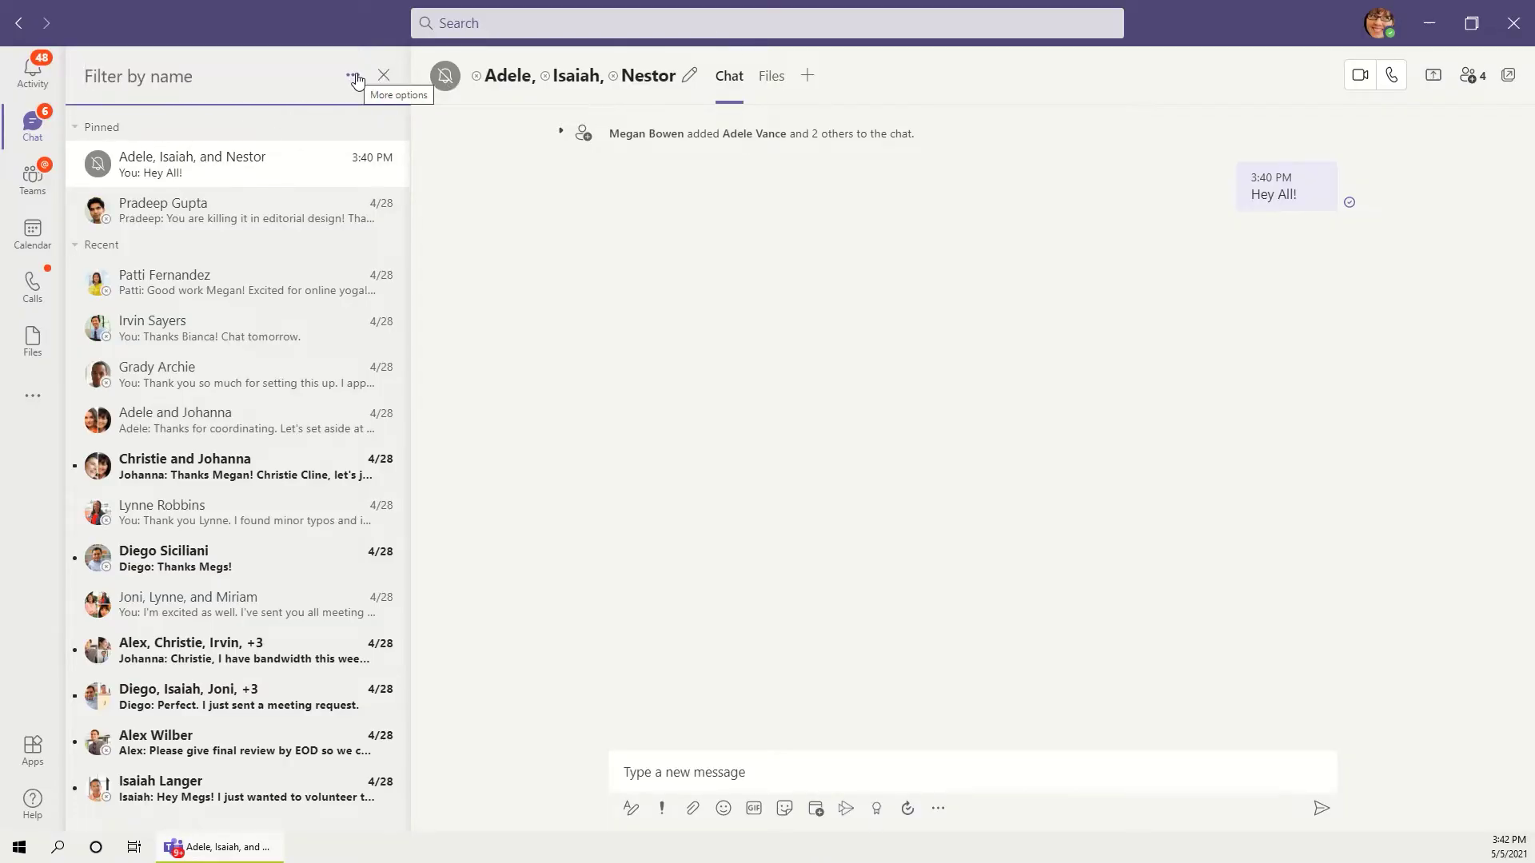
text(Nes)
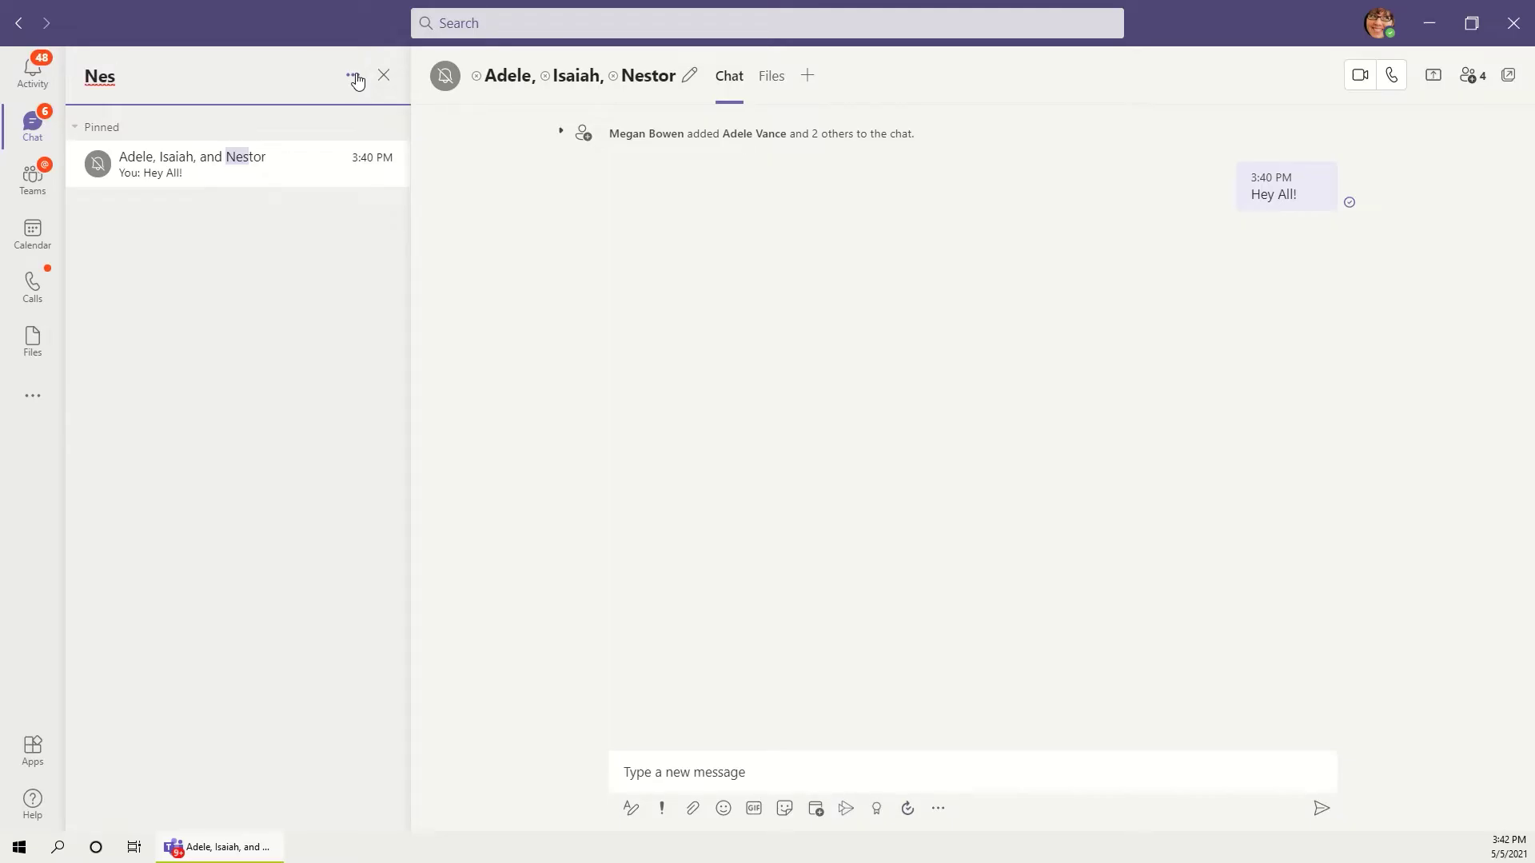
key(BackSpace)
key(BackSpace)
key(BackSpace)
click(352, 76)
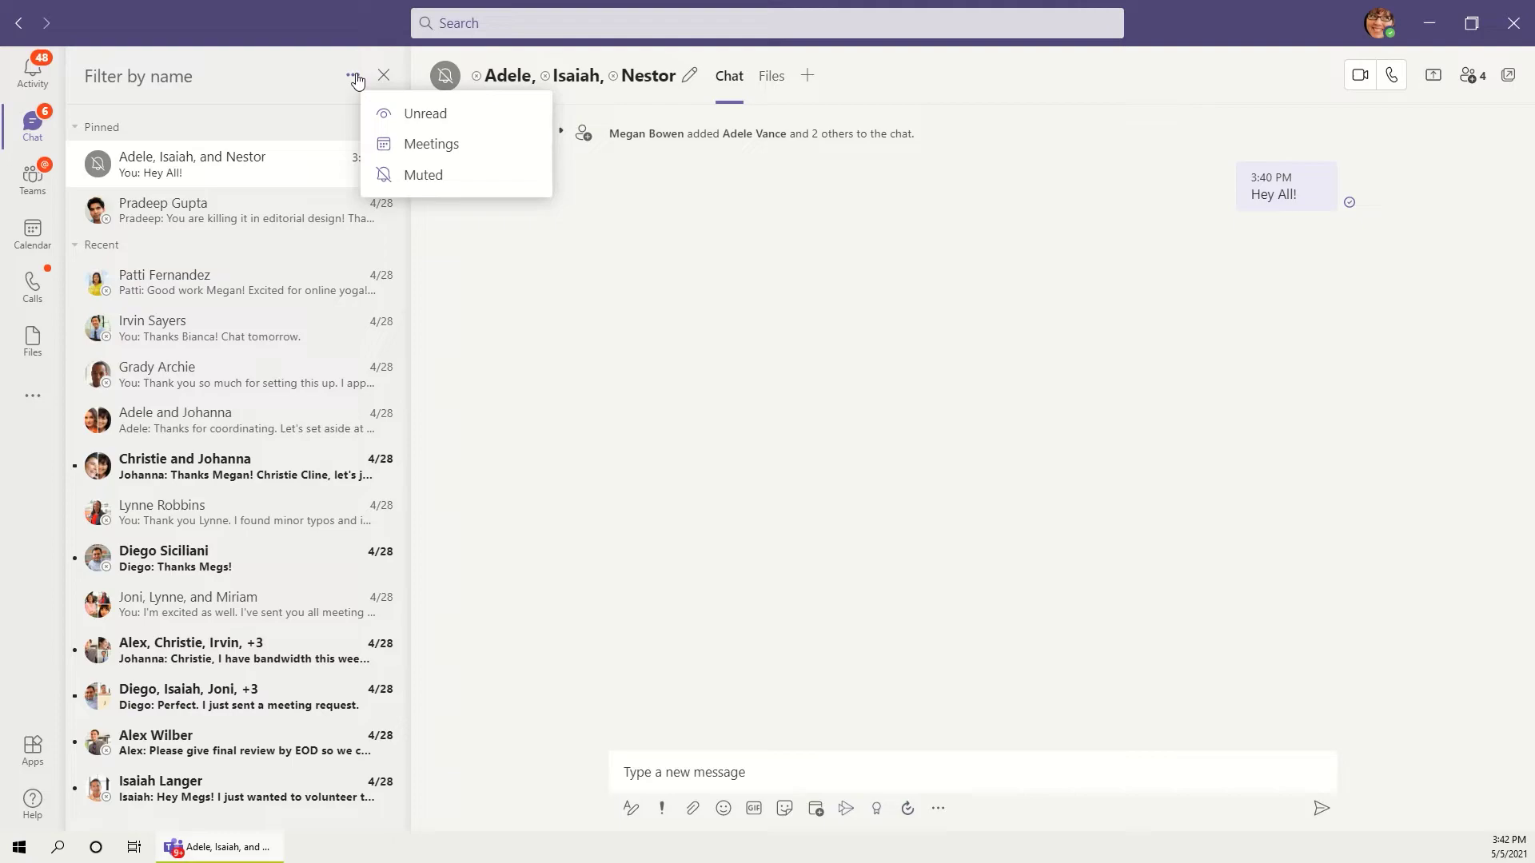
- Filter the chat list to muted chats and unmute the pinned group chat
click(412, 175)
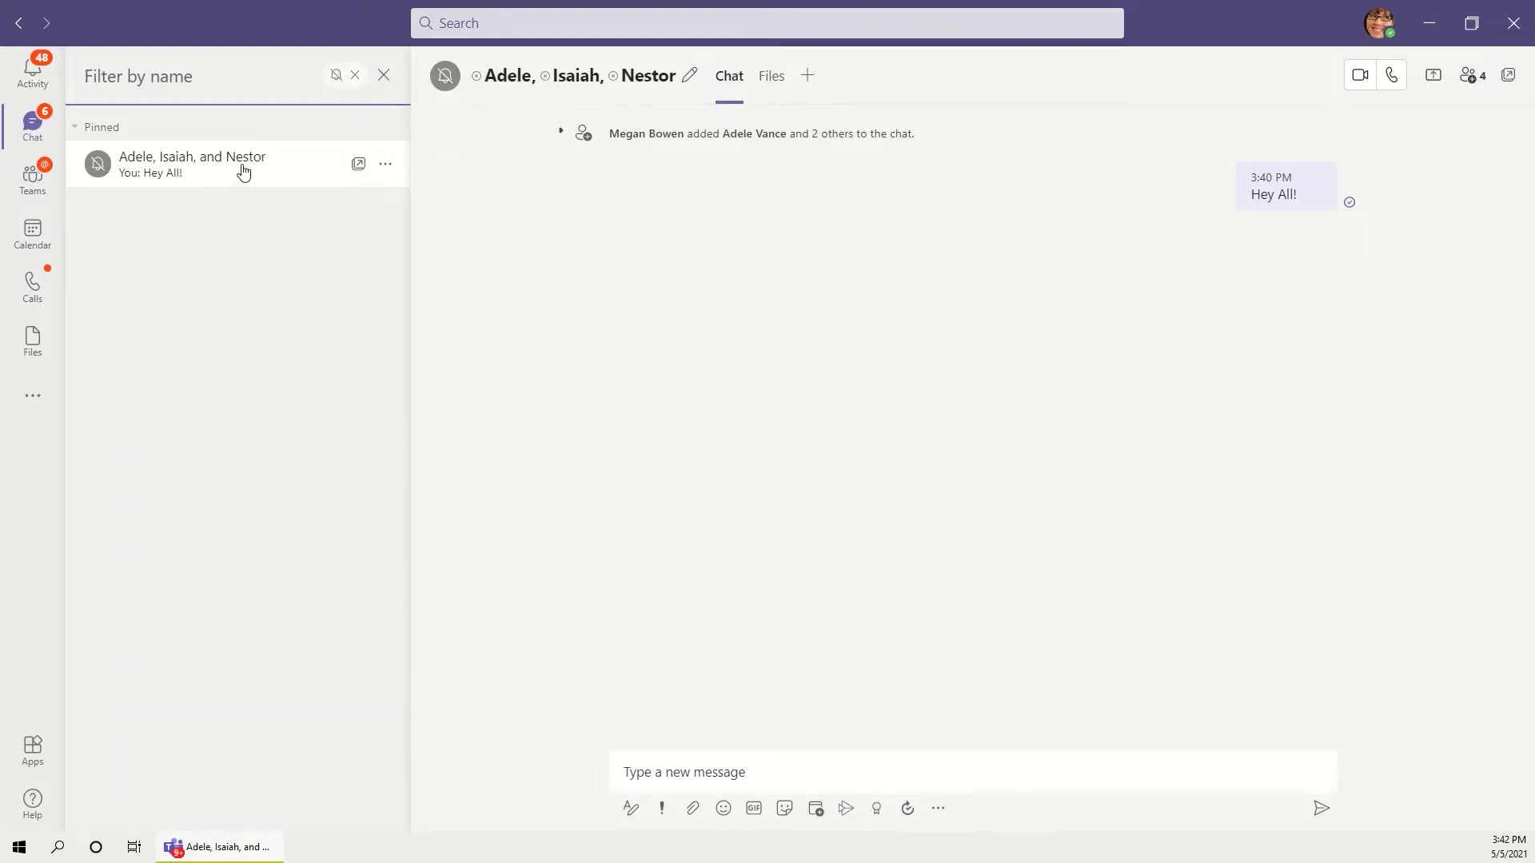
click(384, 165)
click(328, 320)
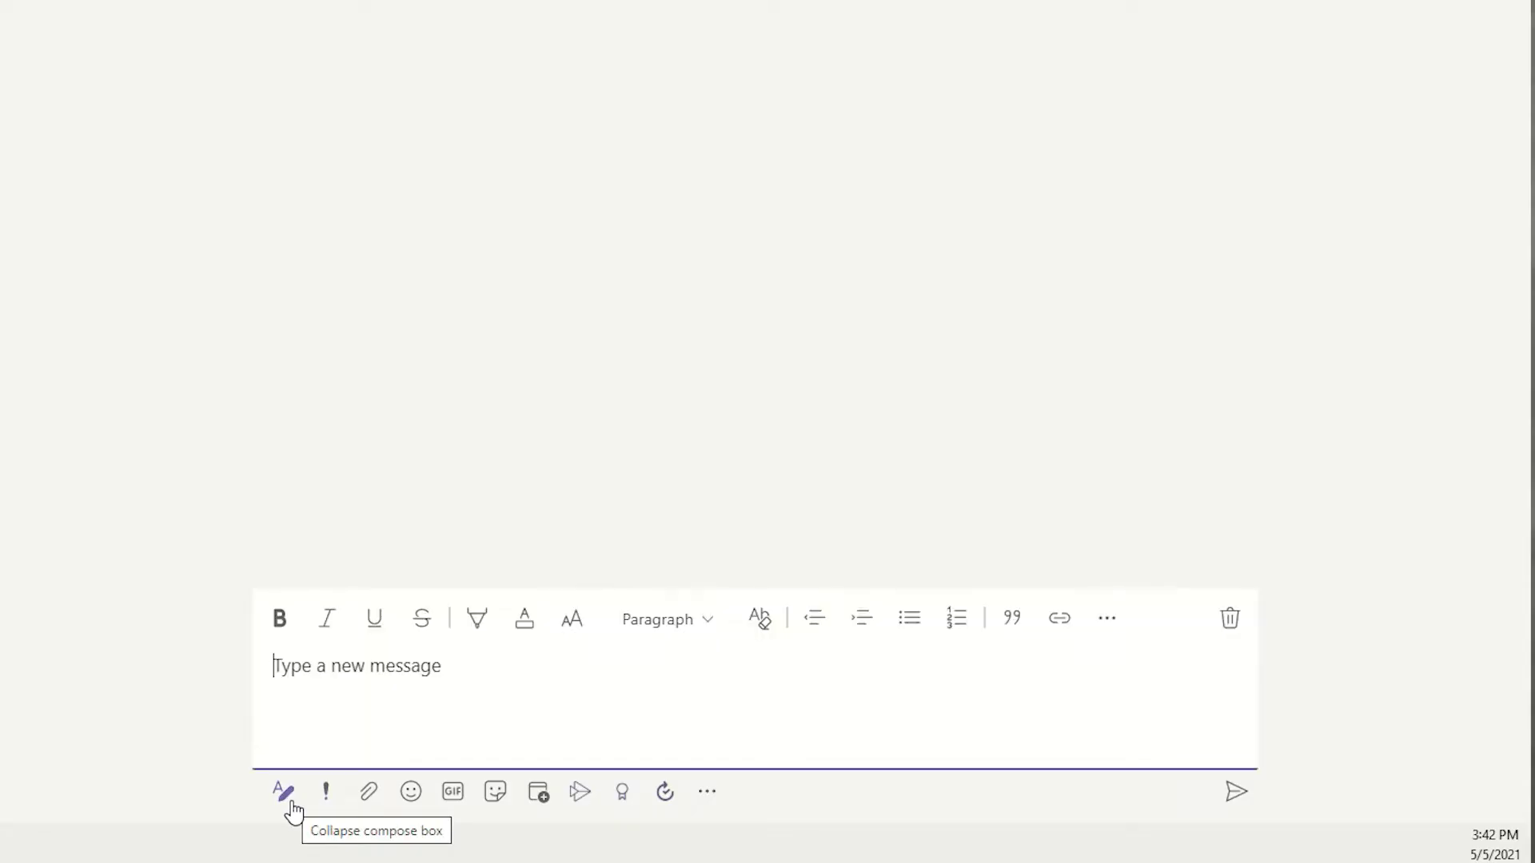
- Look through the expanded compose box's attachment, emoji, GIF and app choices, collapse it, and view more options for a message in a group chat
click(367, 809)
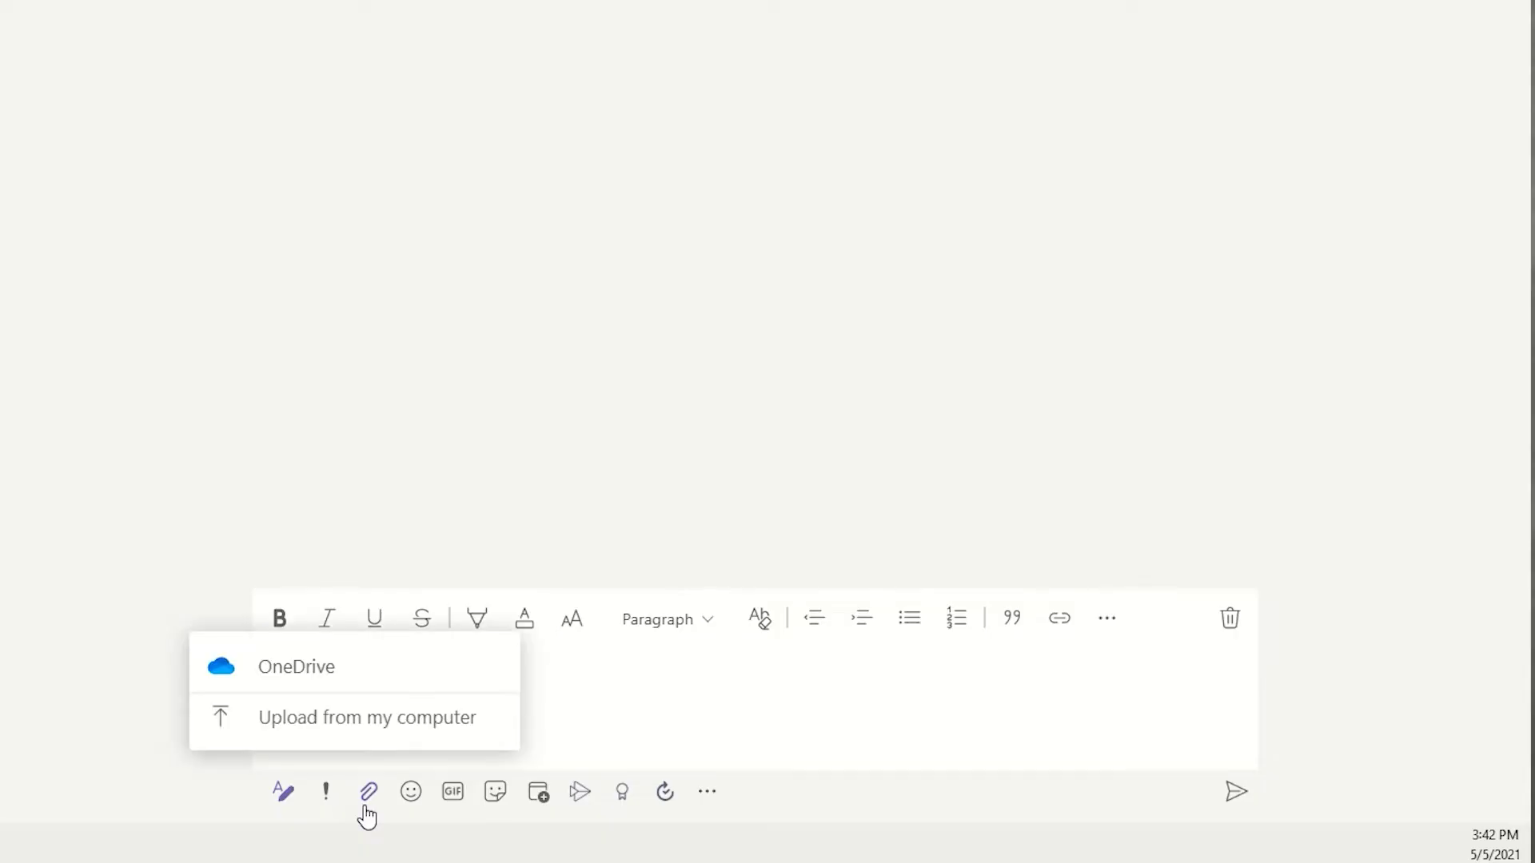
click(408, 804)
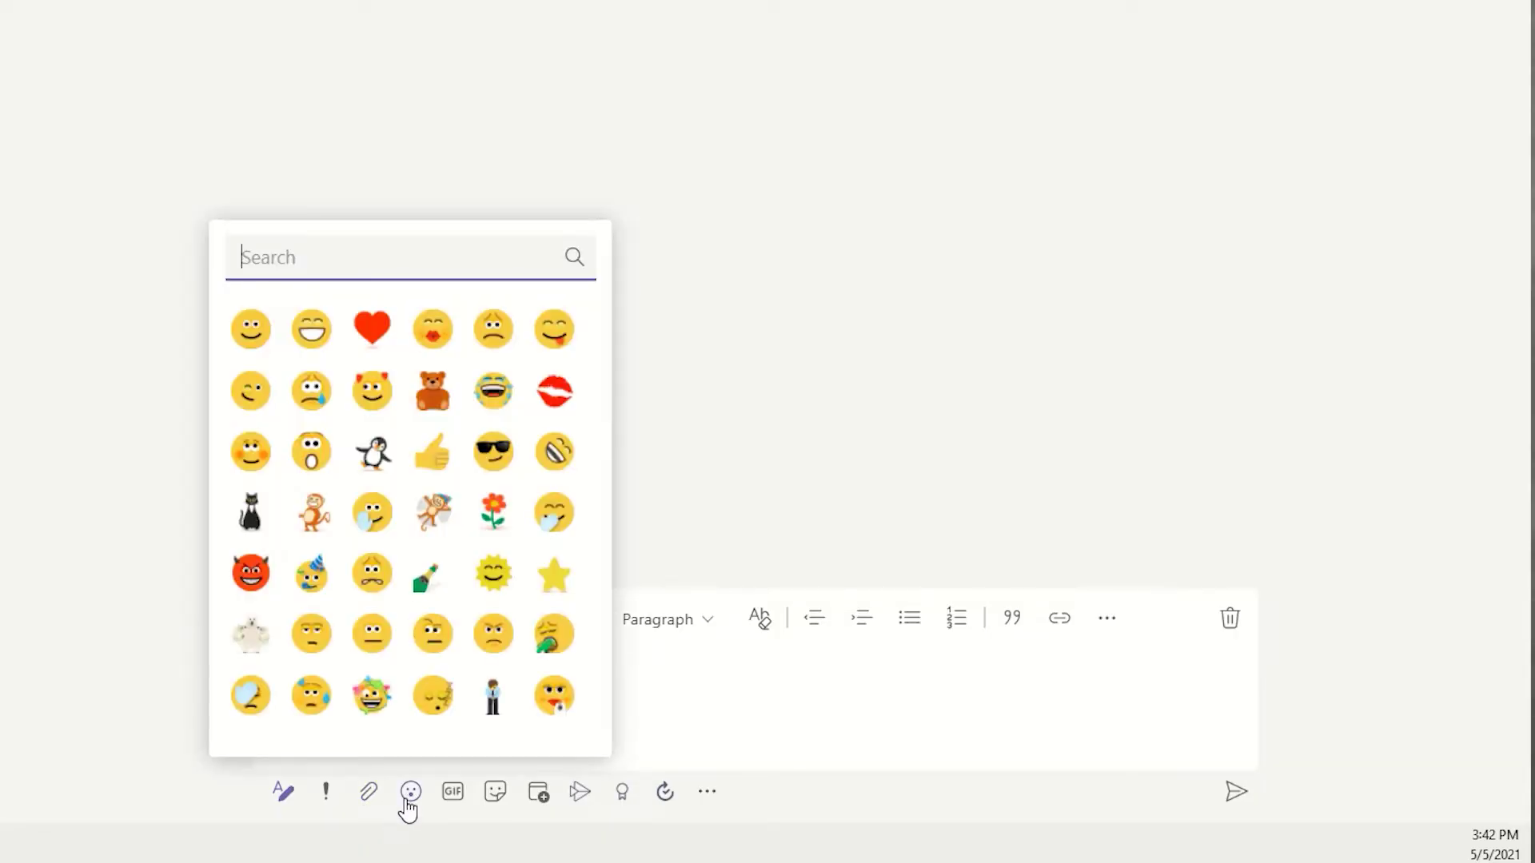
click(459, 804)
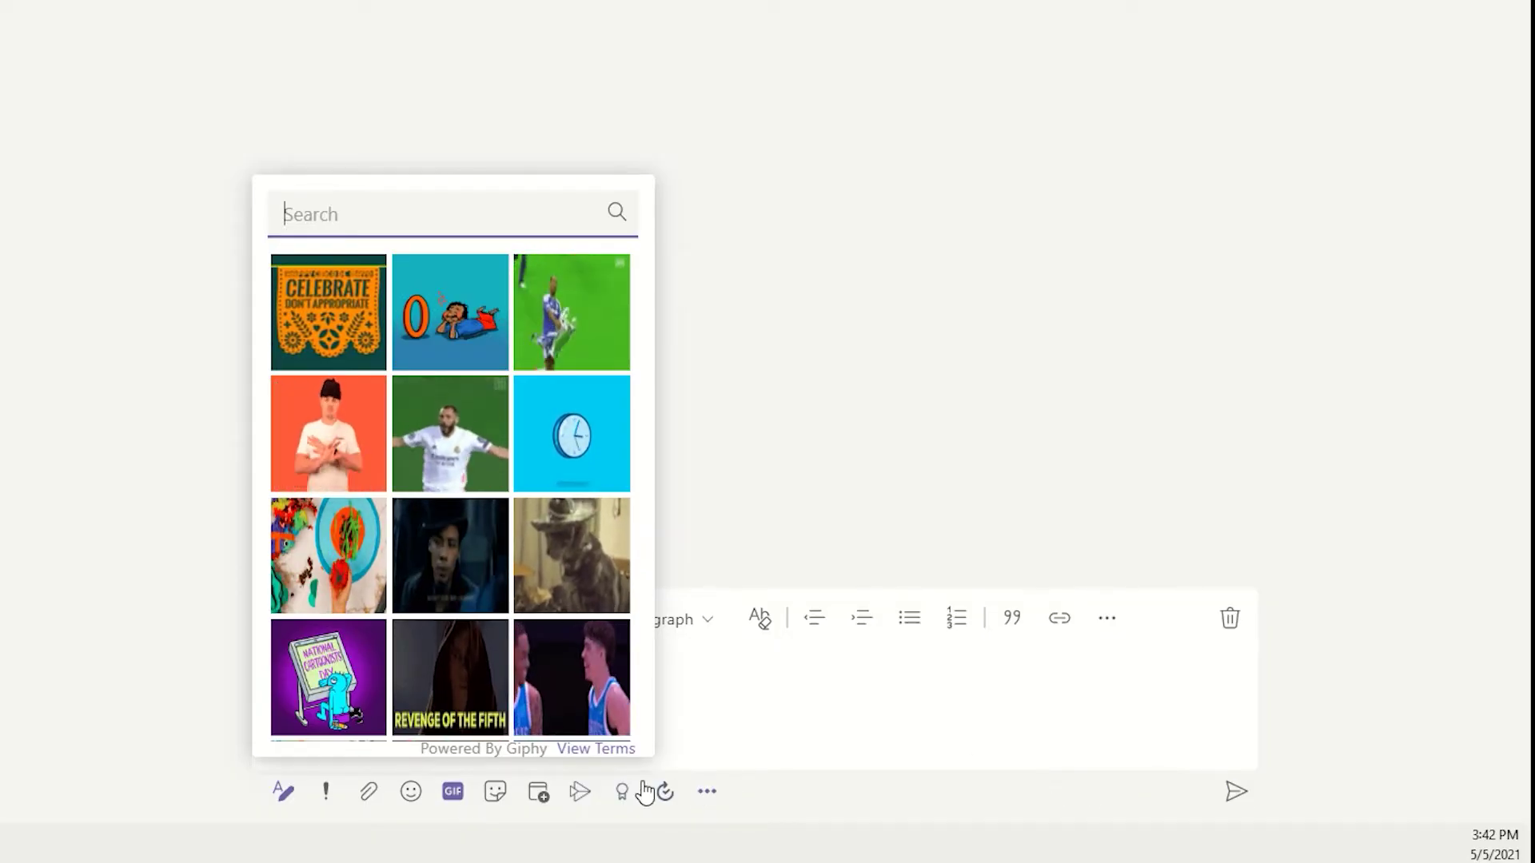
click(698, 805)
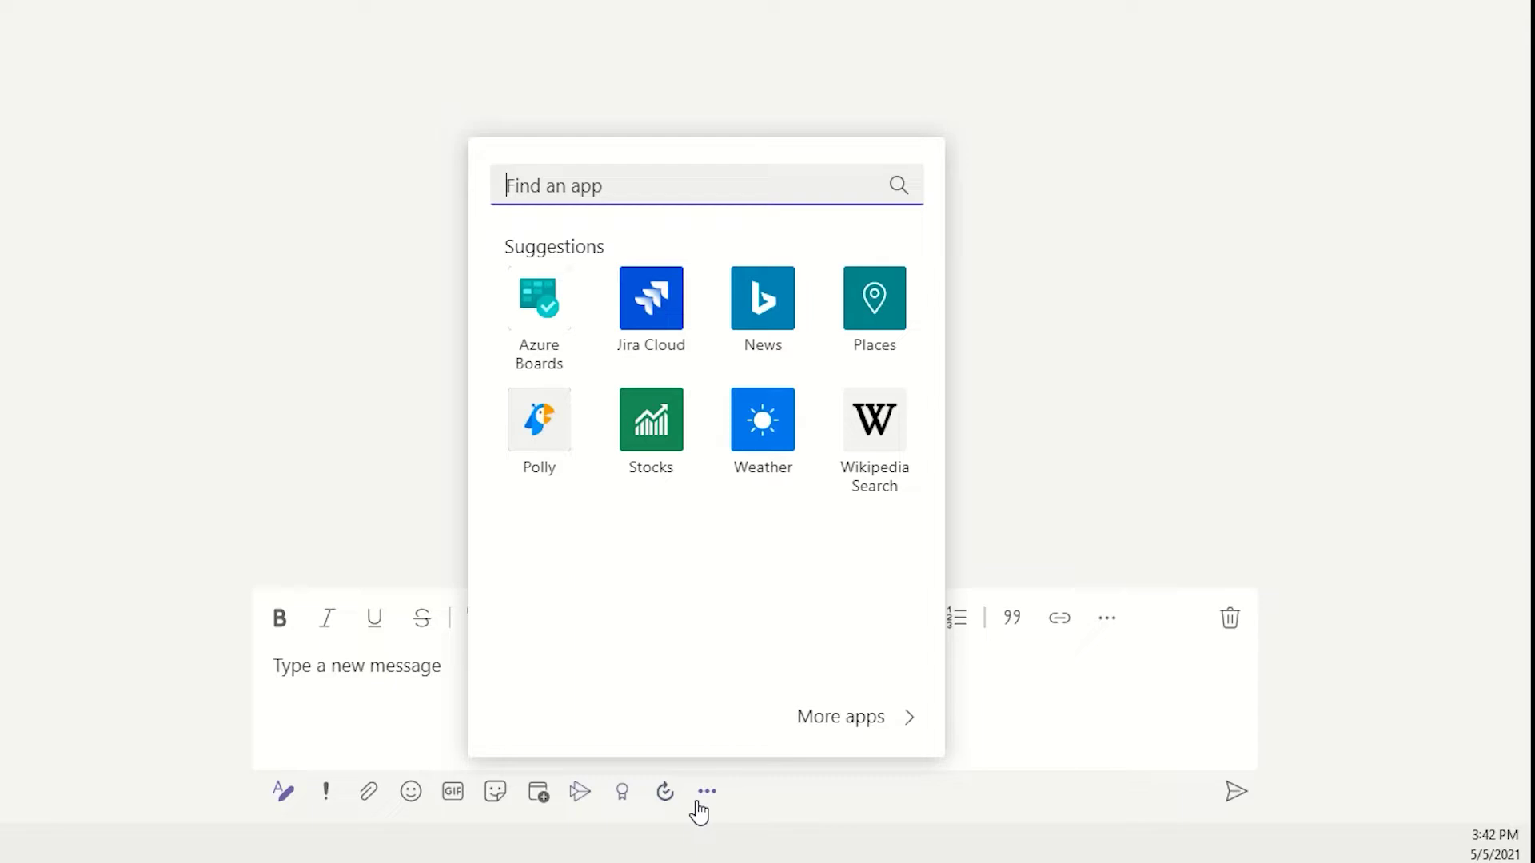
click(771, 809)
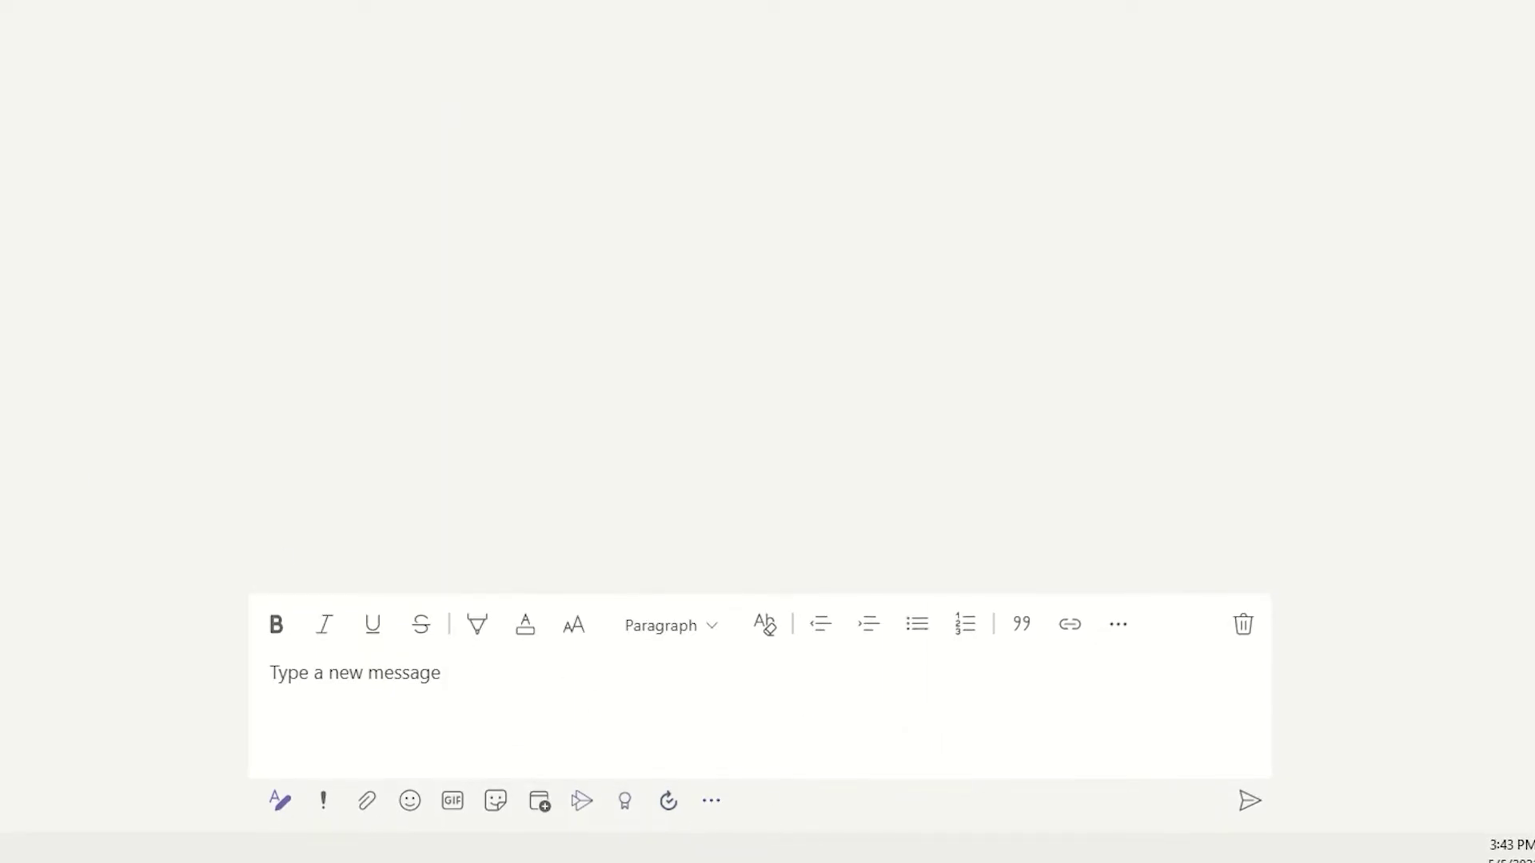
key(ctrl+shift+x)
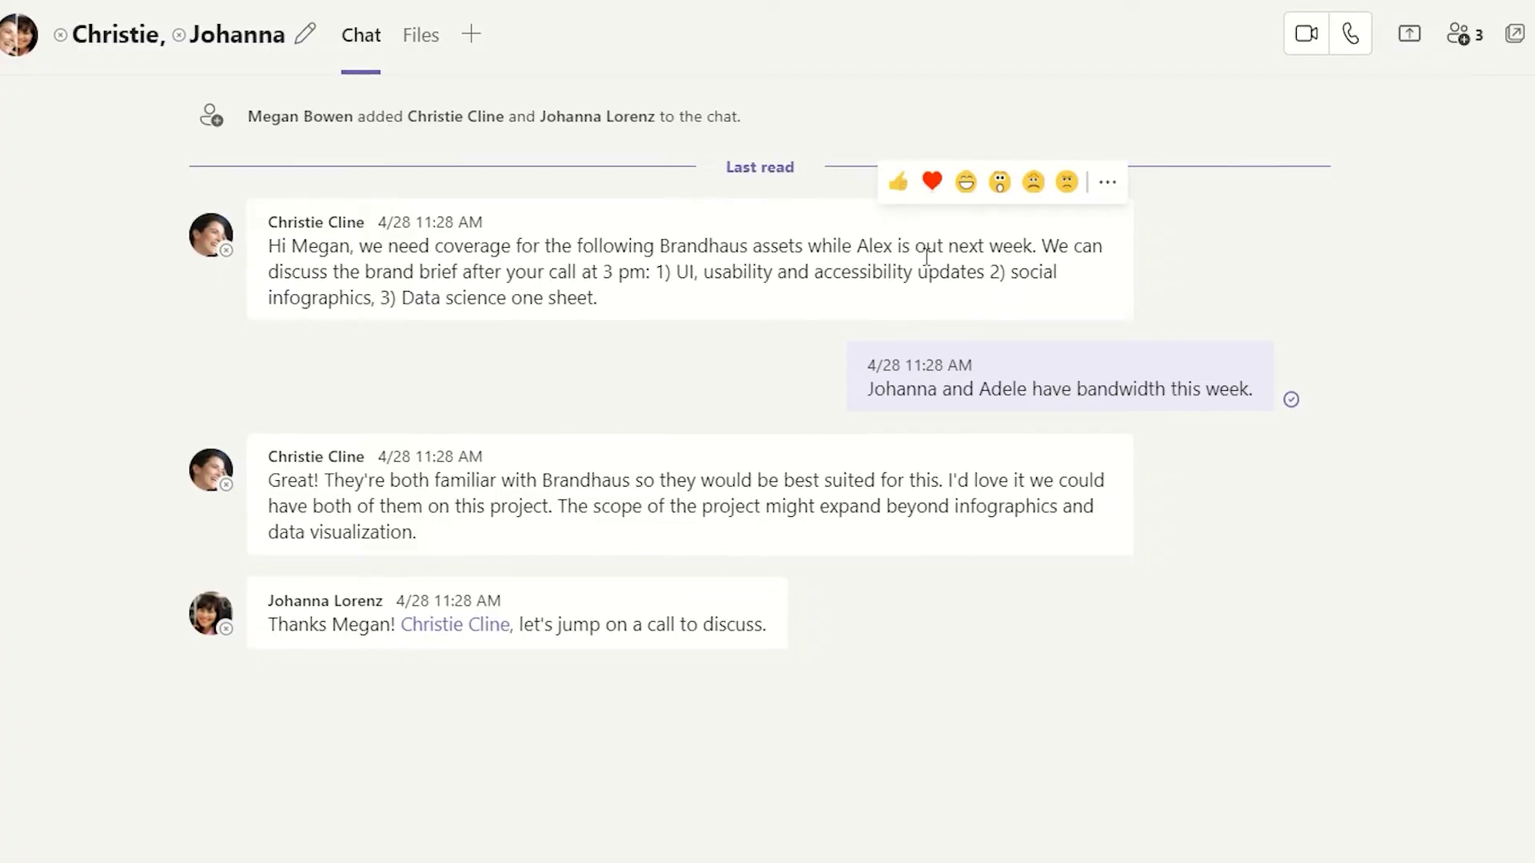
click(1107, 183)
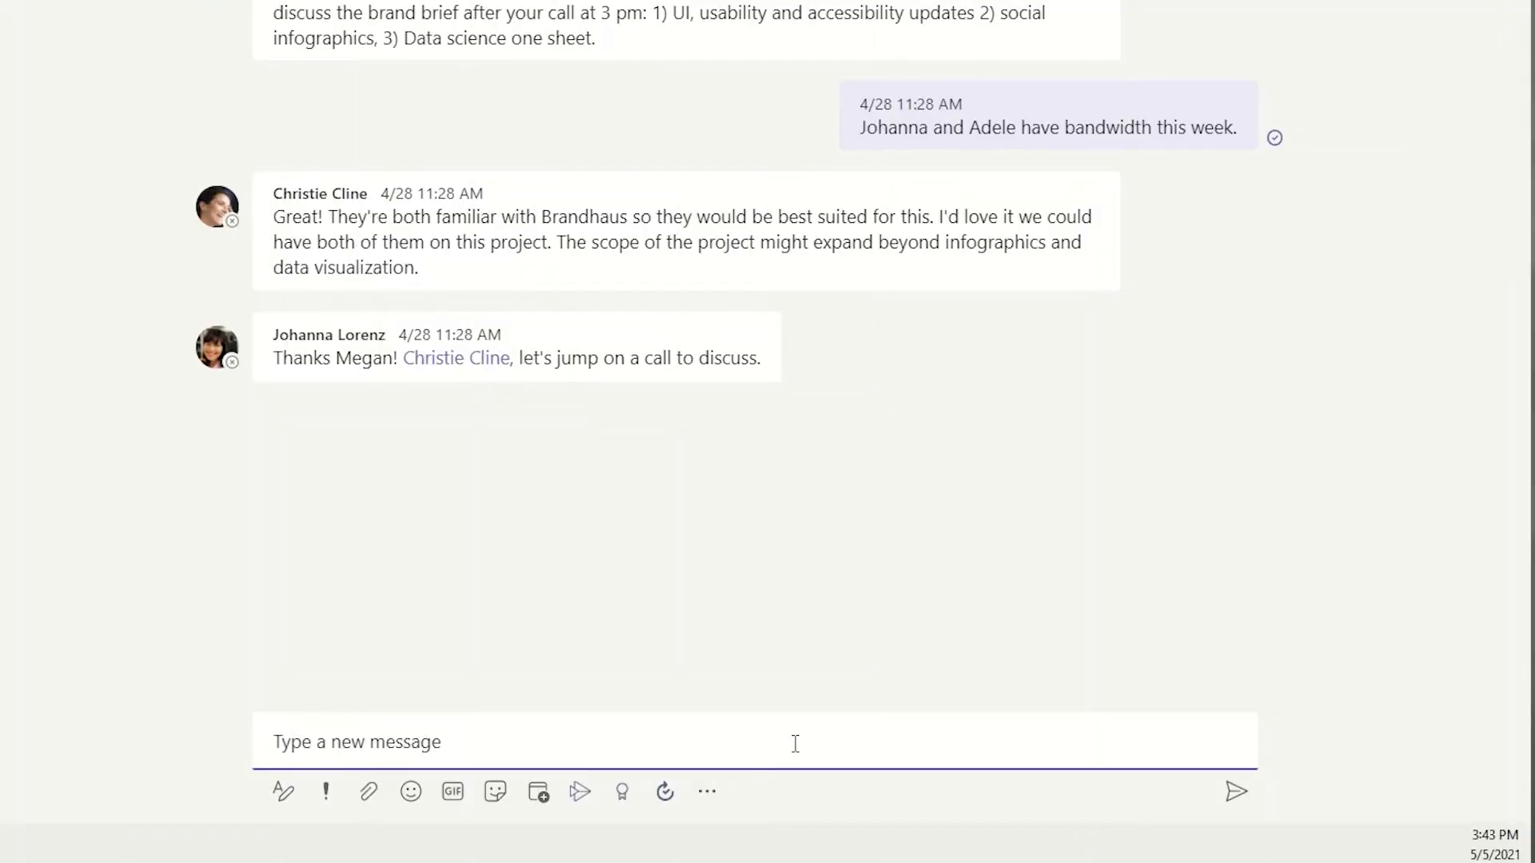
- Send "Red Alert! We've got work to do!" in the group chat, switching its delivery option from Important to Urgent
text(R)
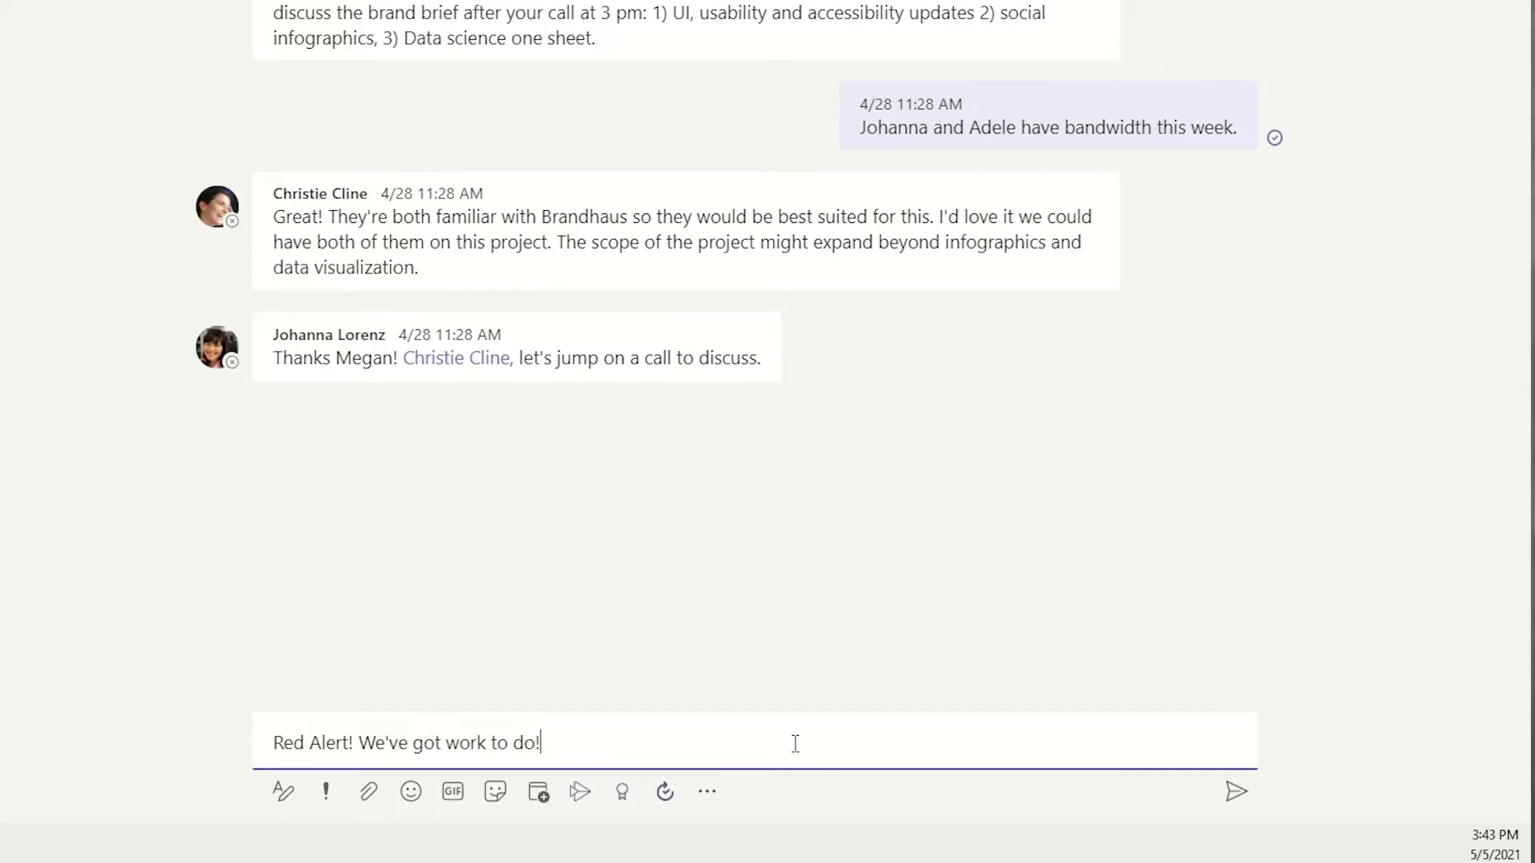
click(327, 795)
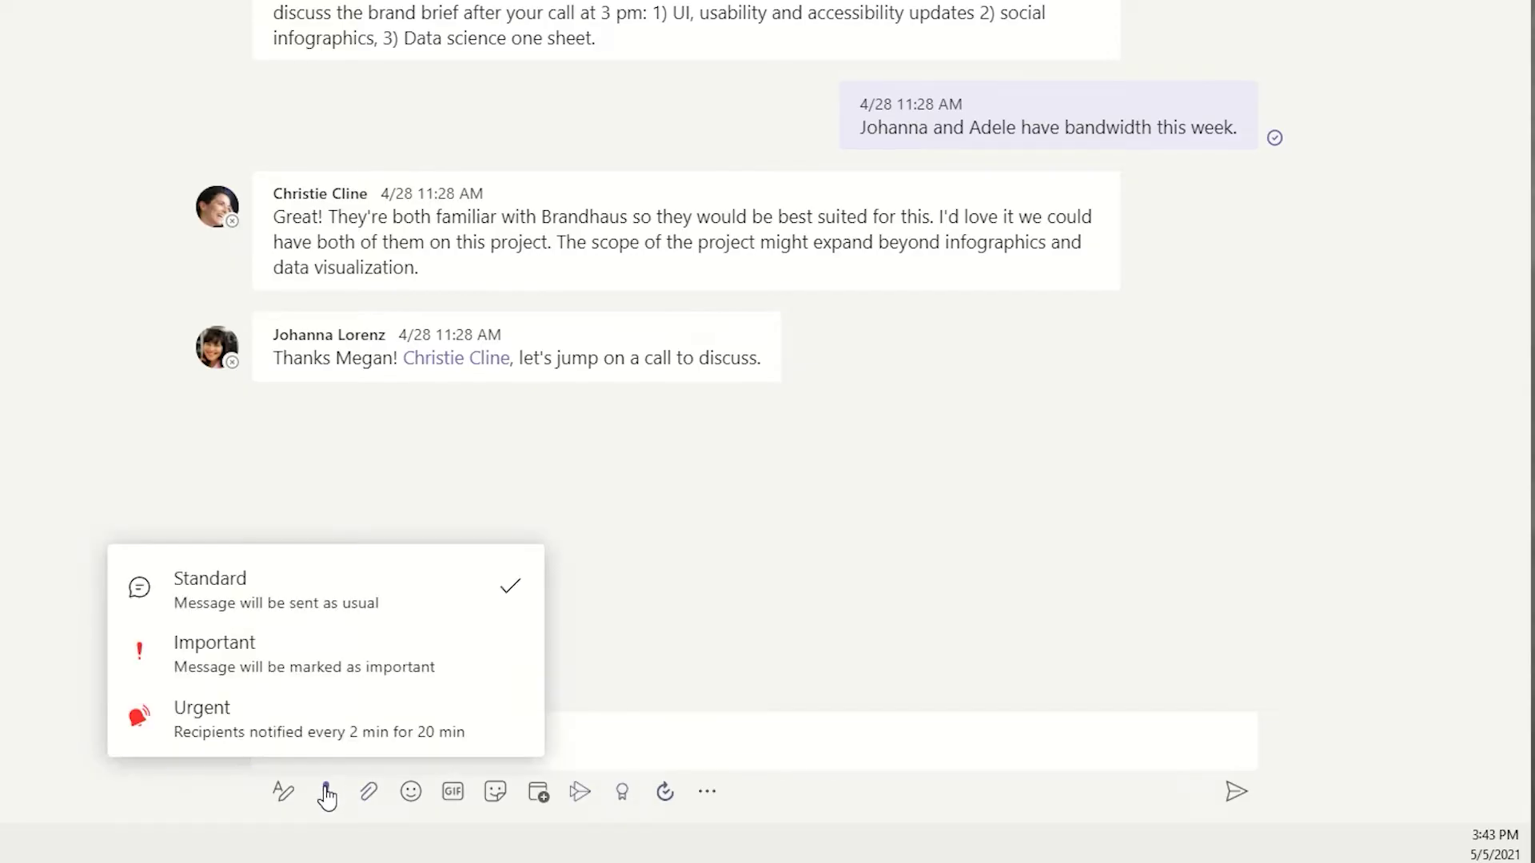
click(400, 674)
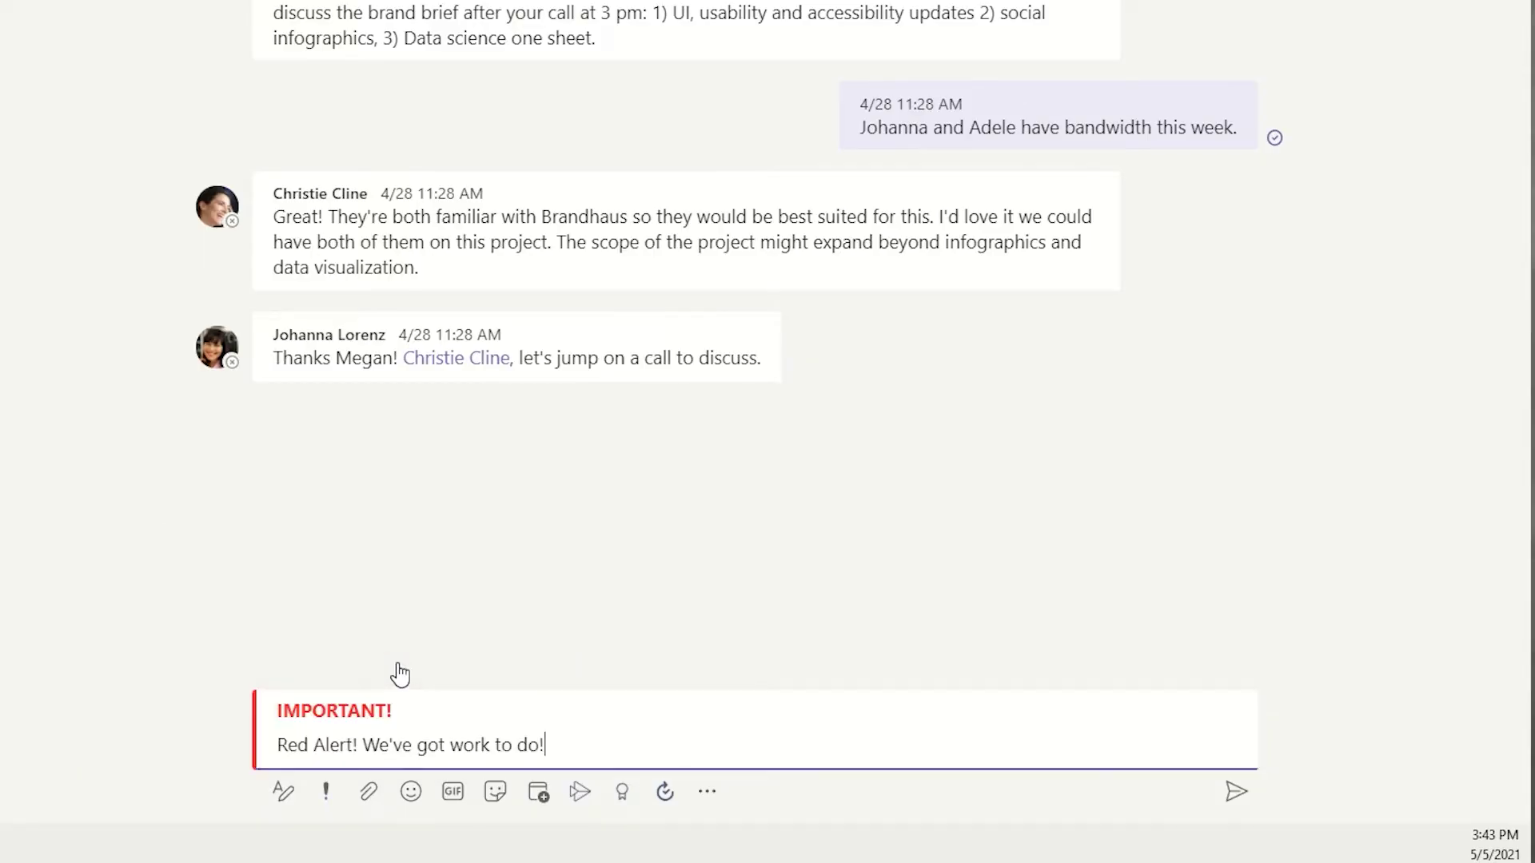
click(336, 809)
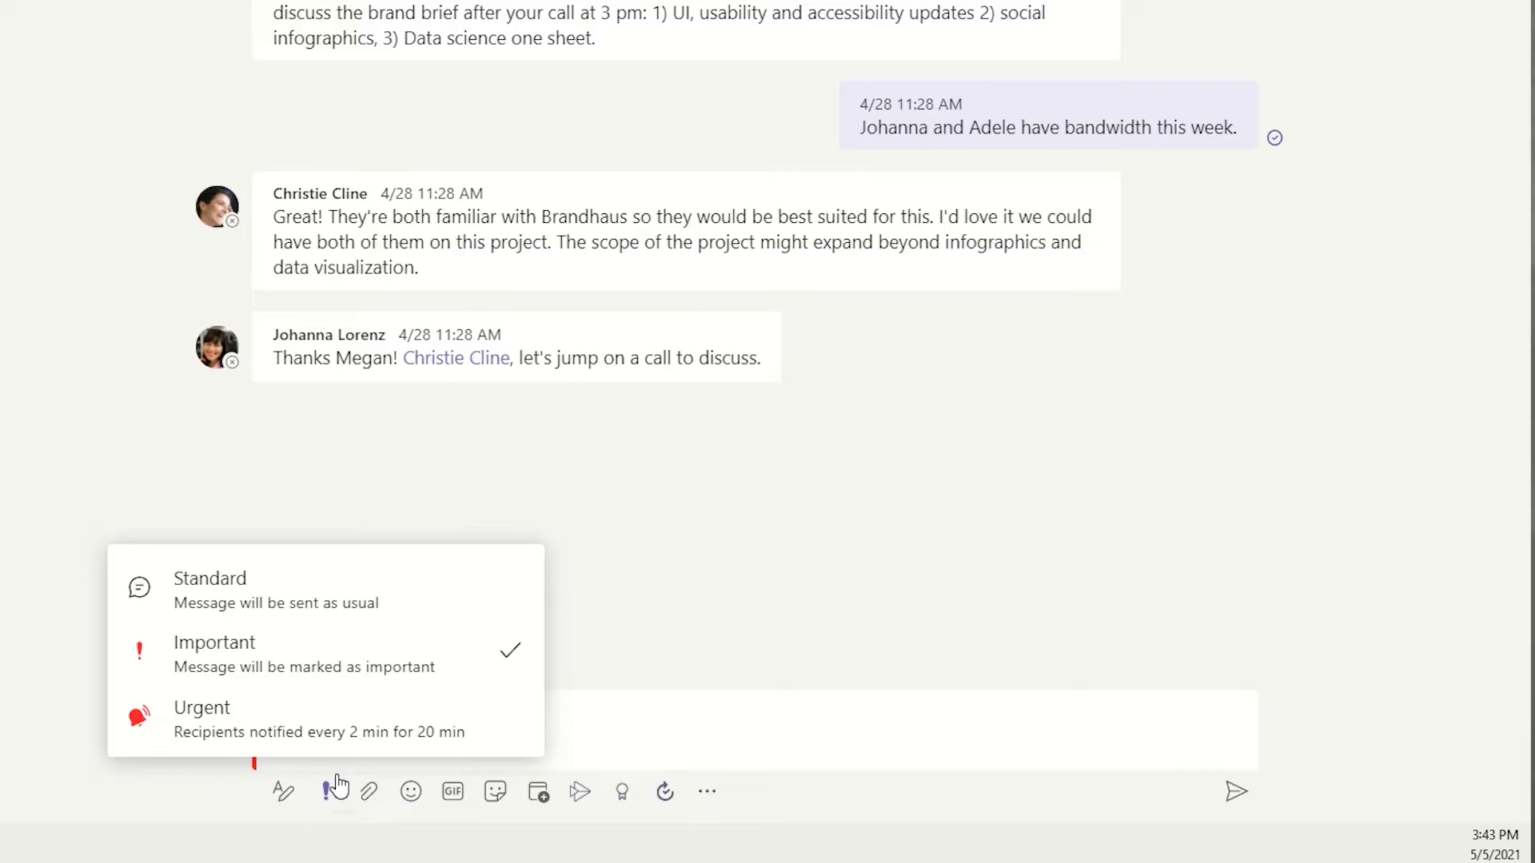
click(319, 746)
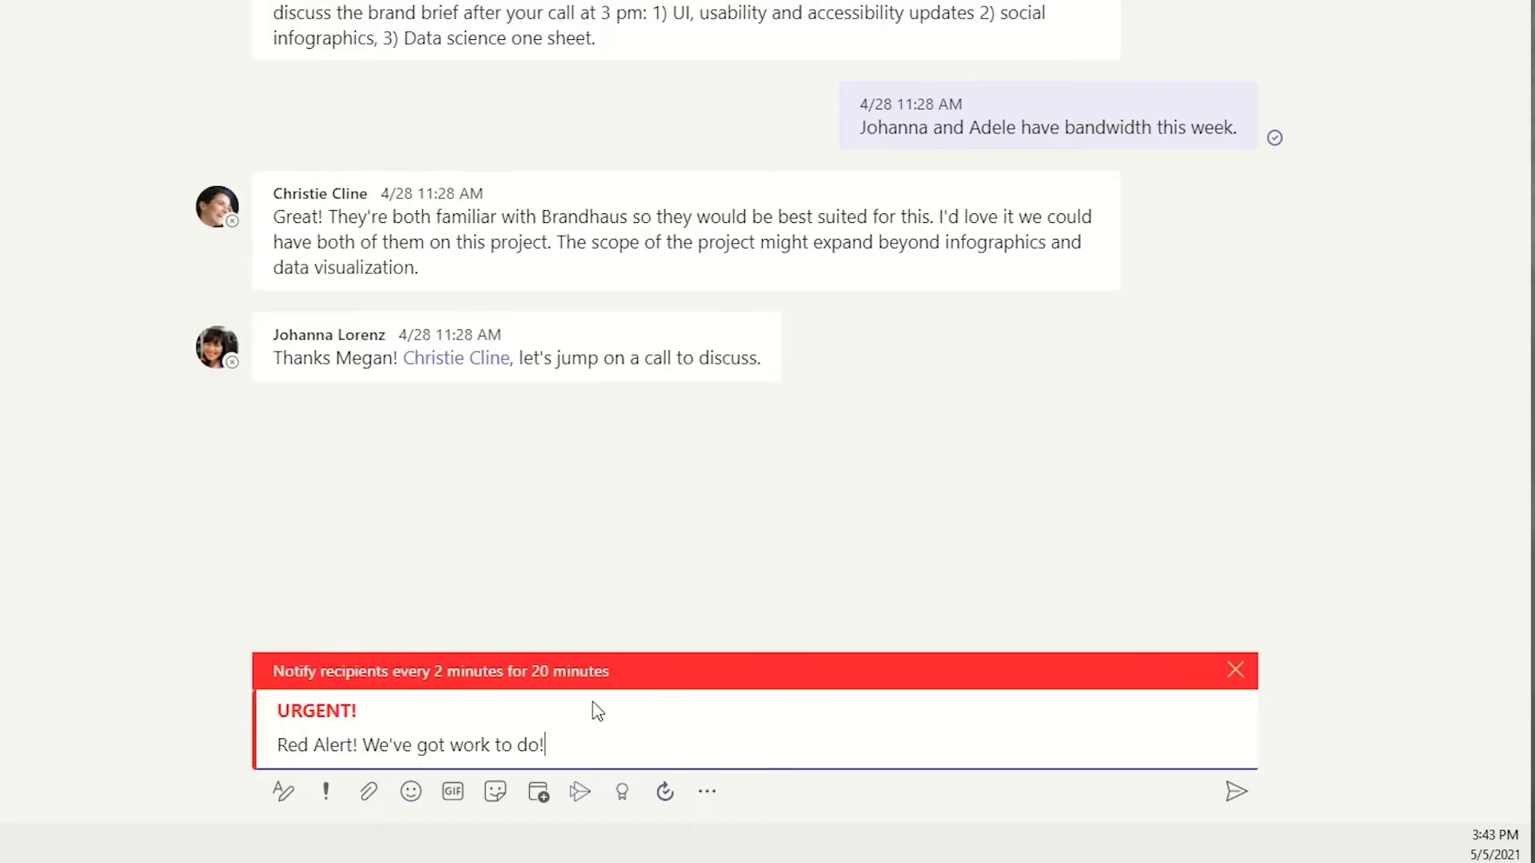
click(1241, 801)
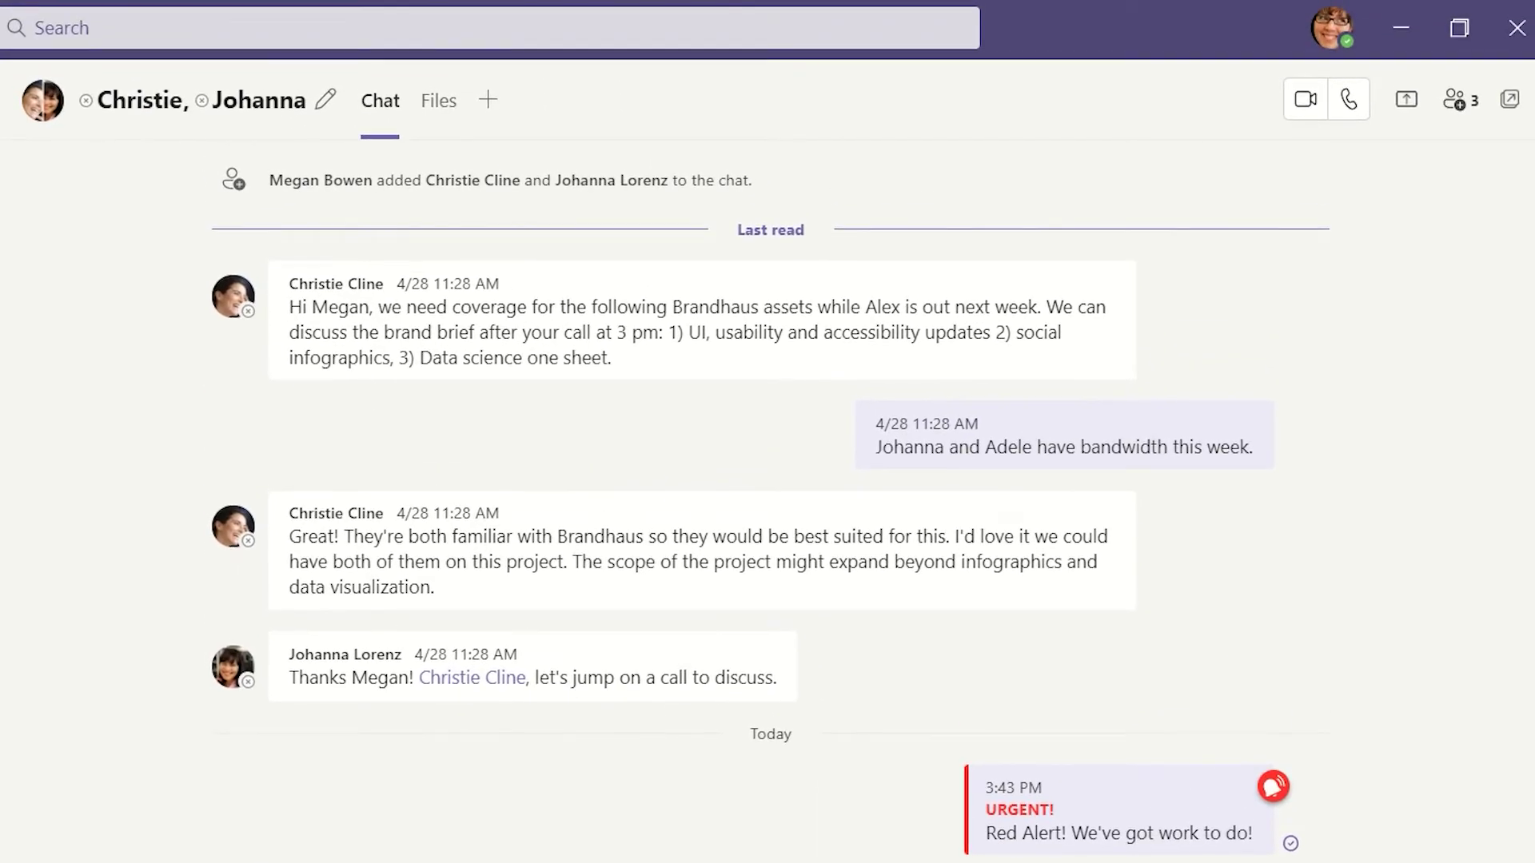
- Rename the group chat as "Brandhaus Assets"
click(324, 102)
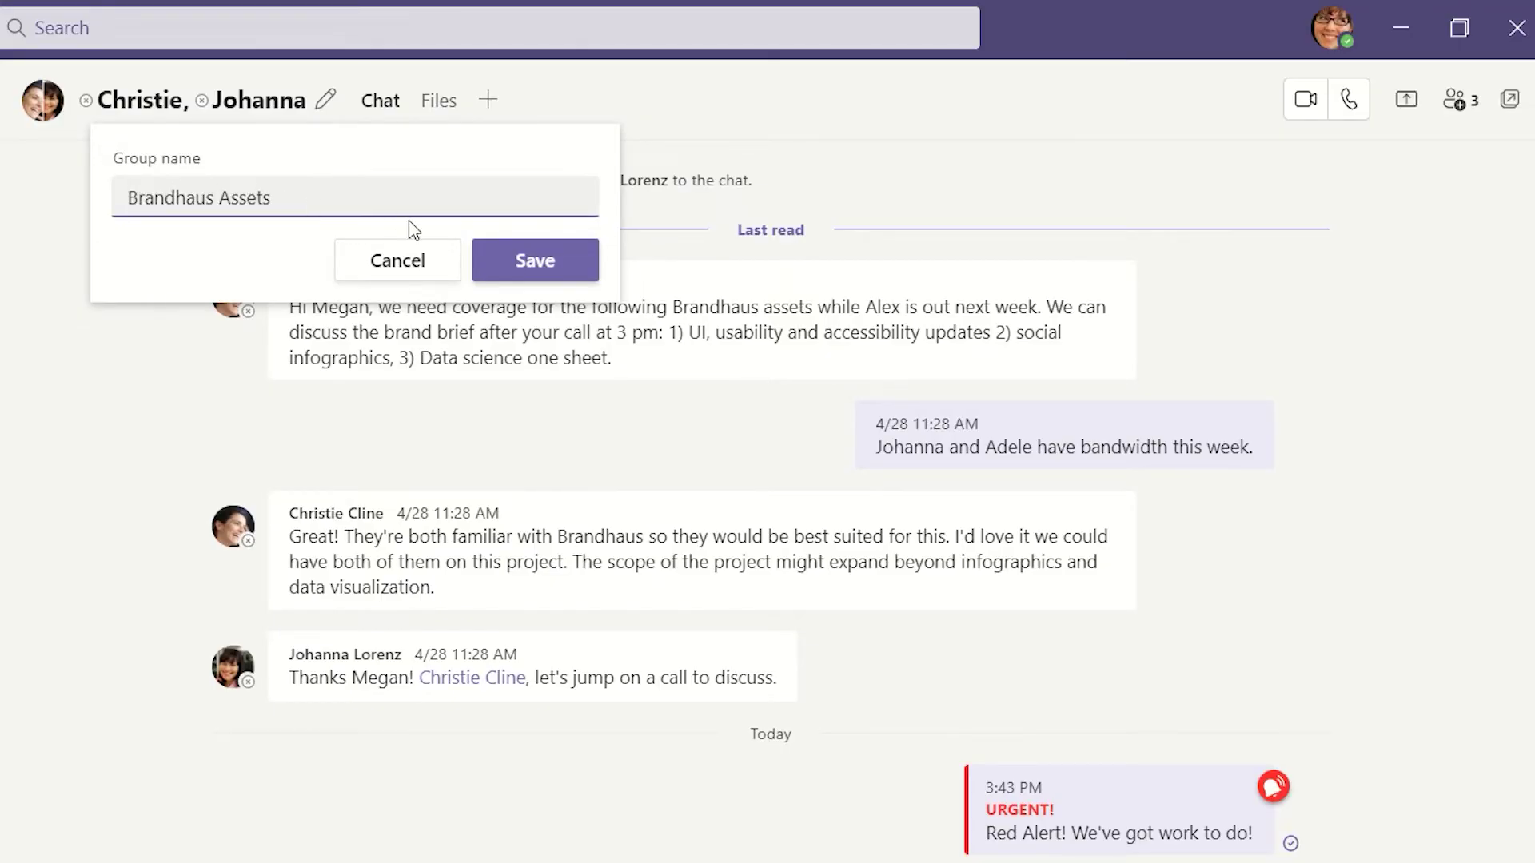
click(539, 264)
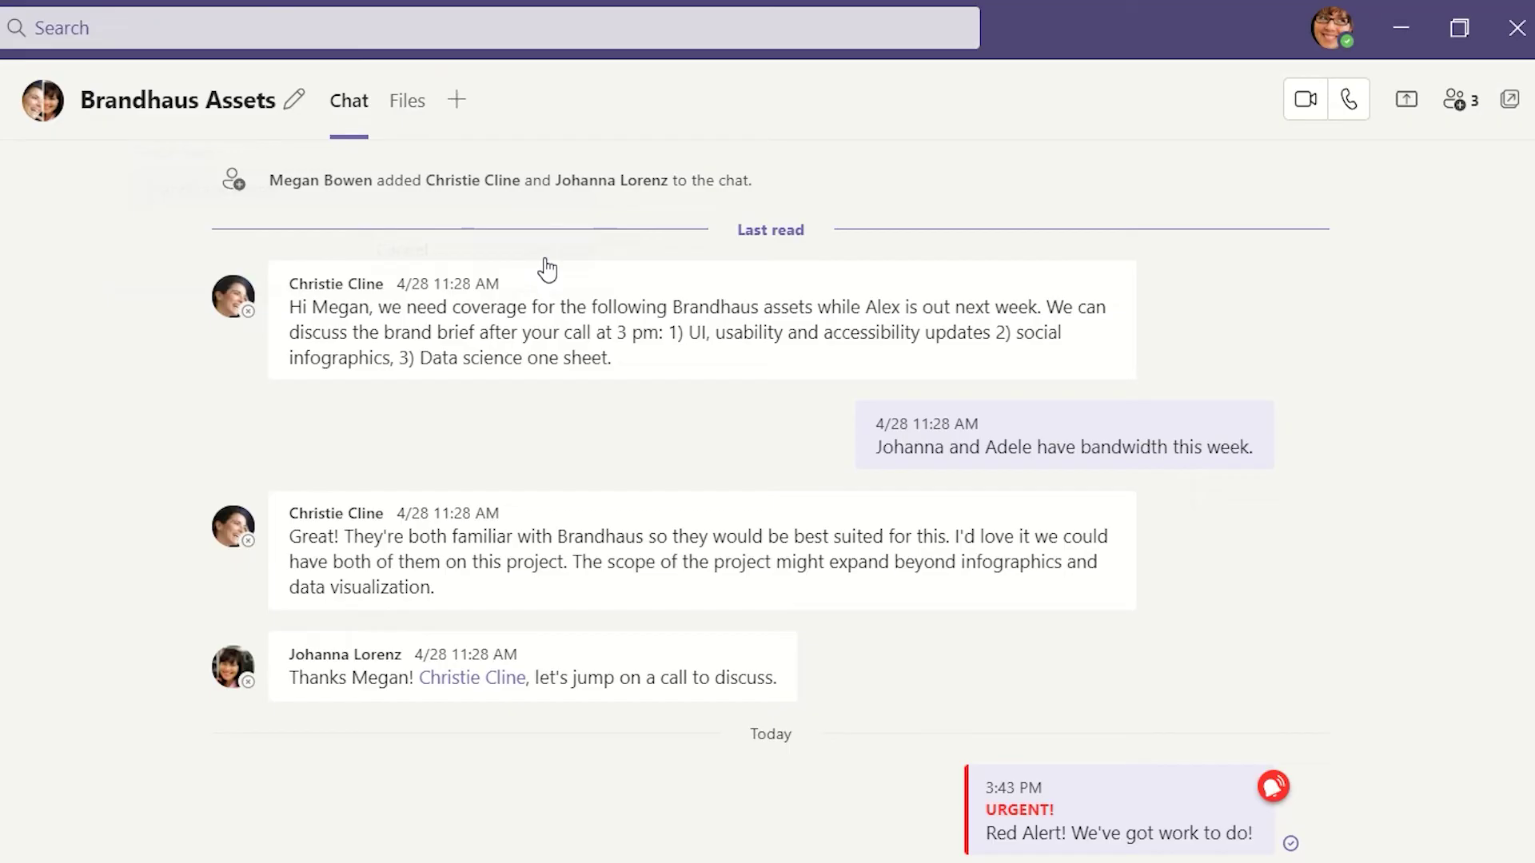
- View the group chat's shared files and the screens and windows available for sharing, without sharing any
click(405, 102)
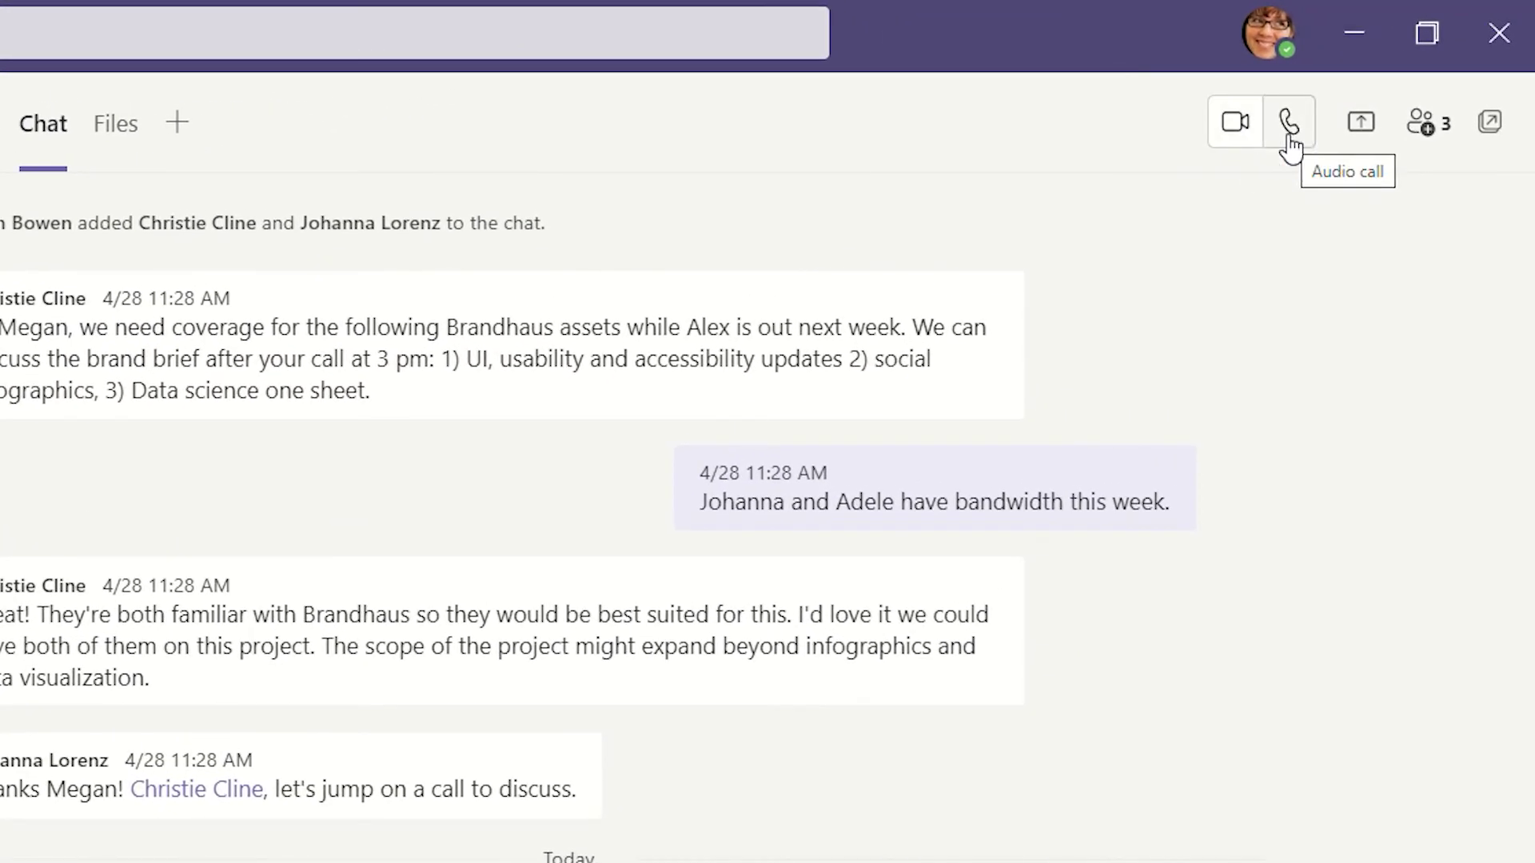
click(1361, 144)
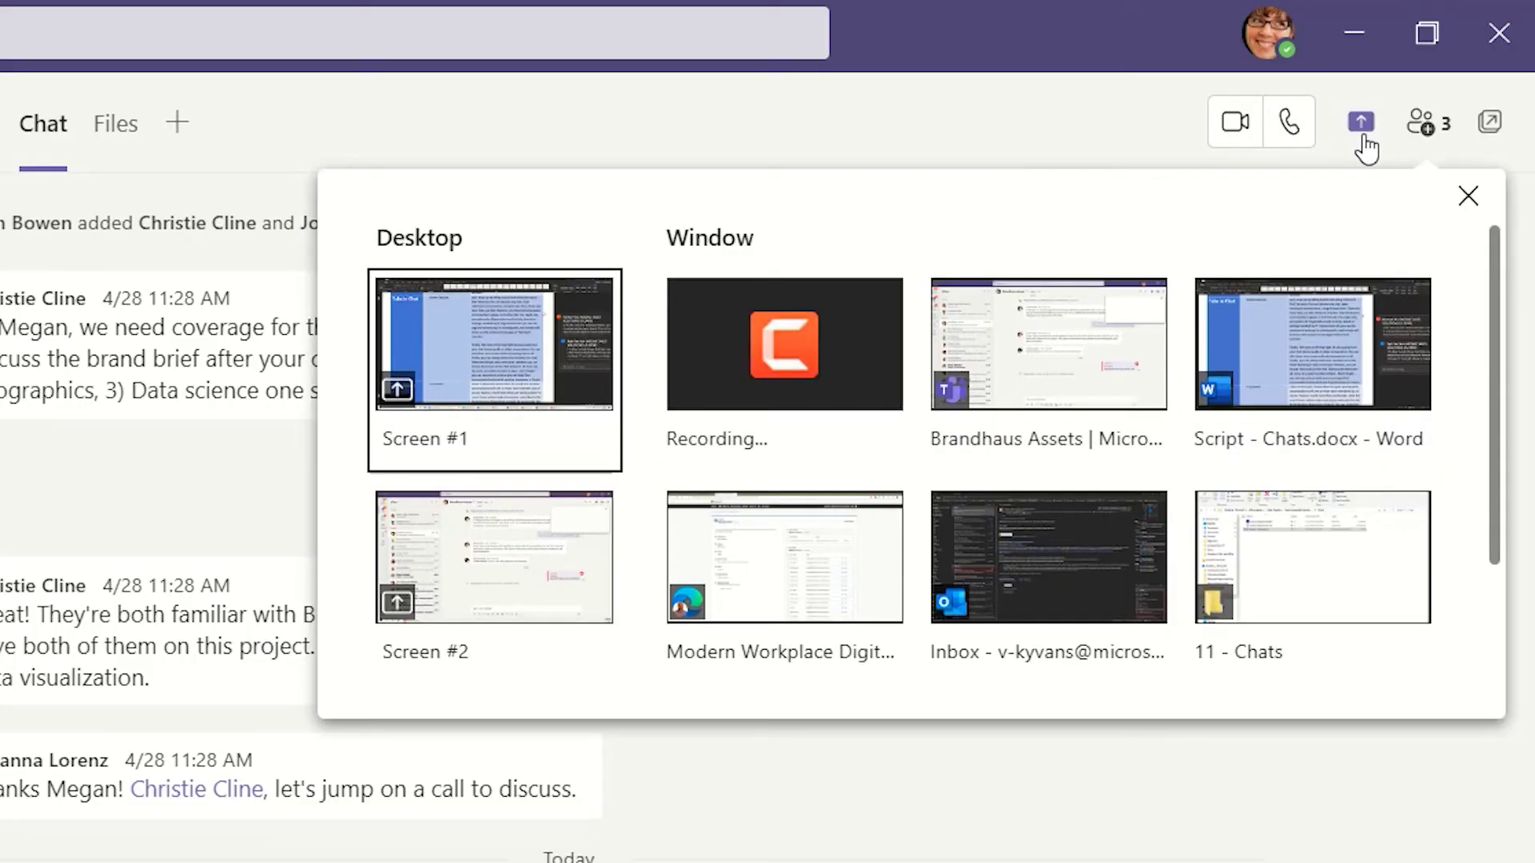
click(1467, 198)
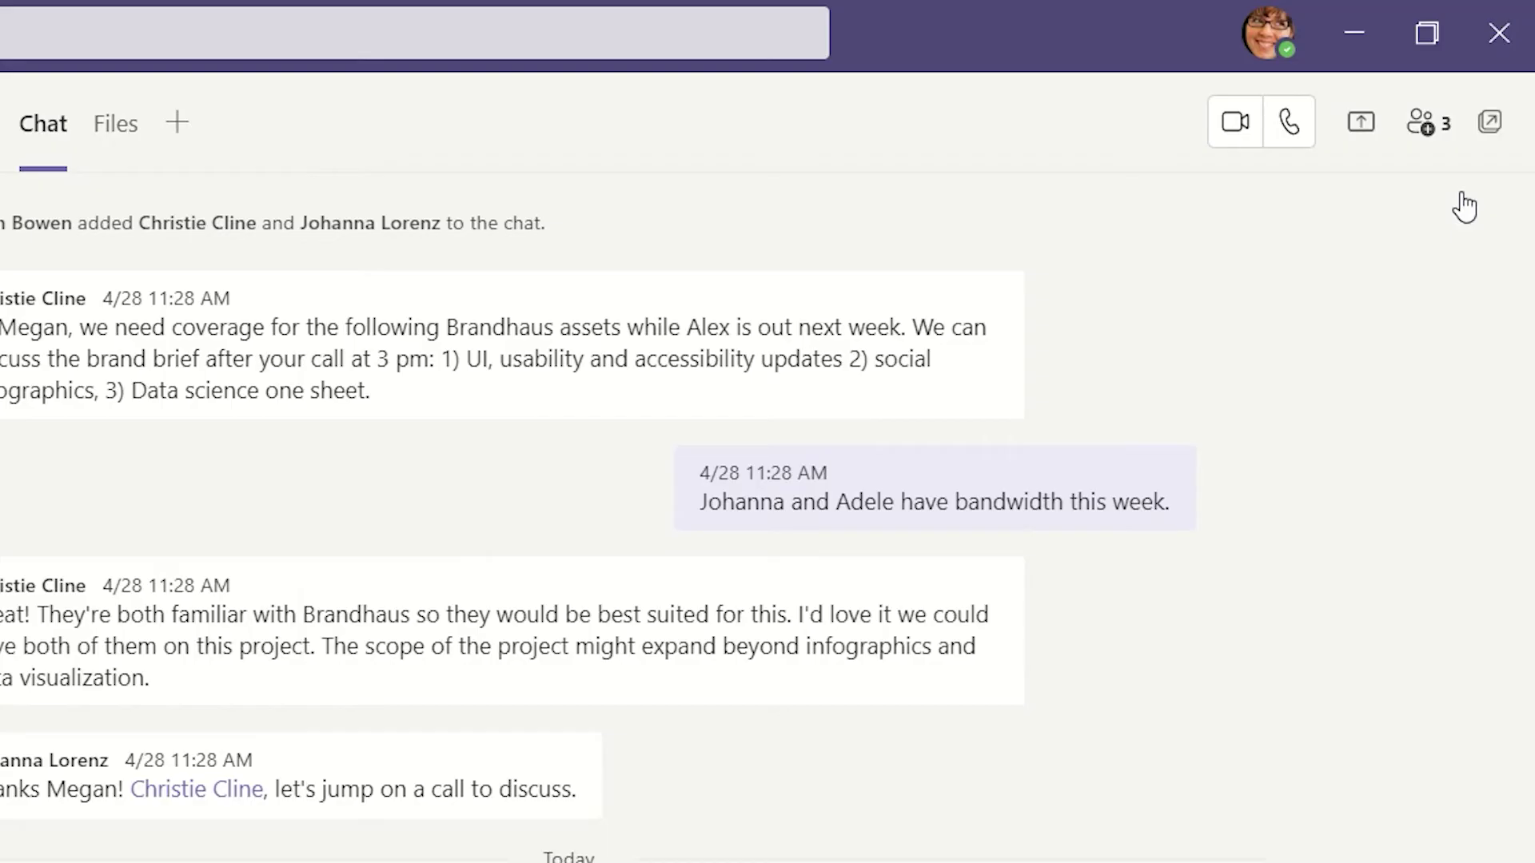
- Add another colleague by name to the Brandhaus Assets chat without including the chat history
click(1431, 141)
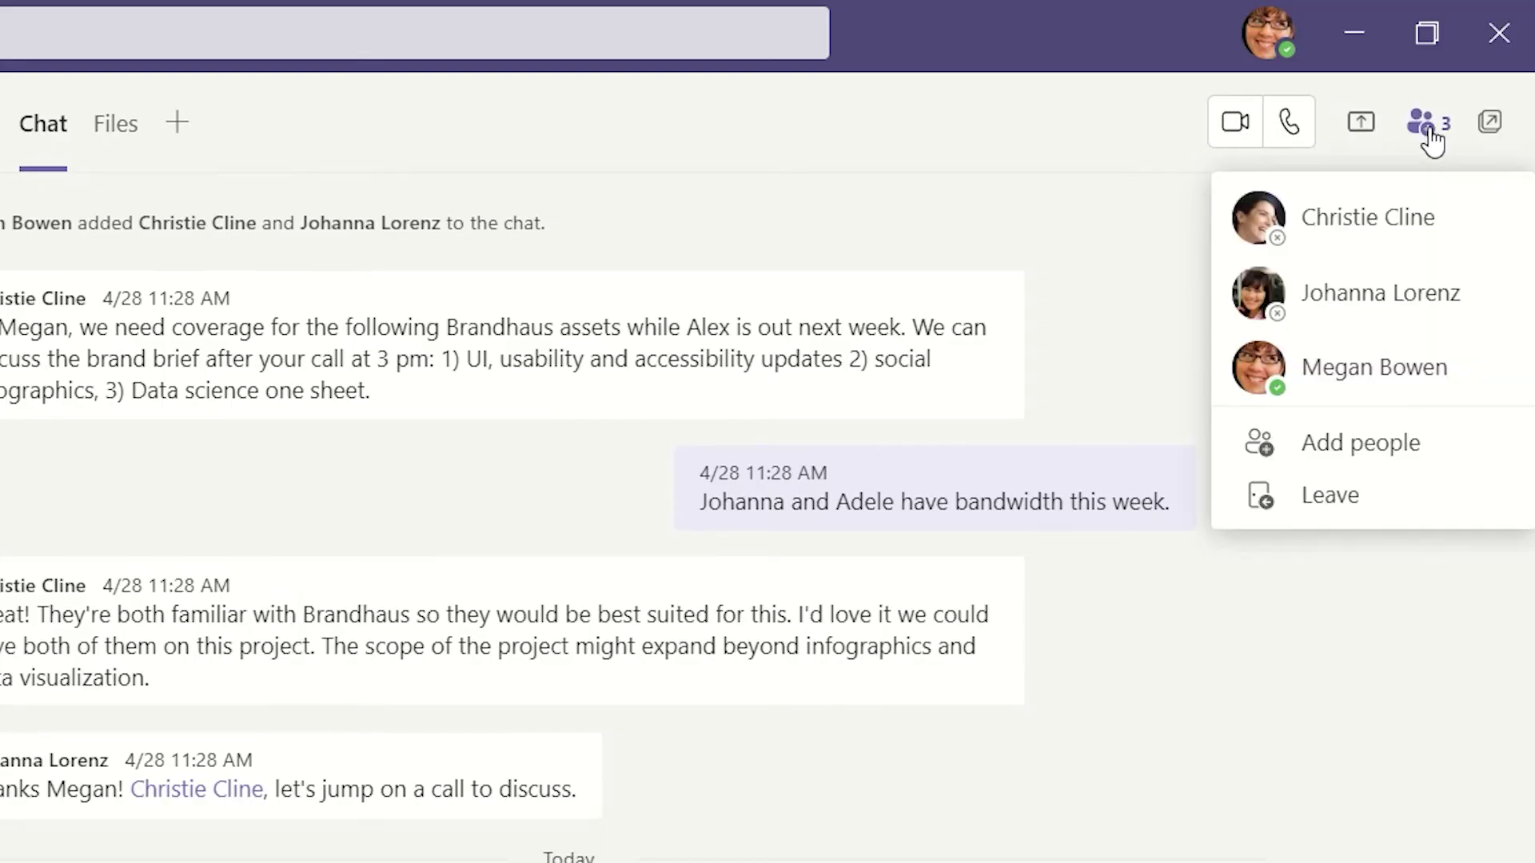
click(1380, 462)
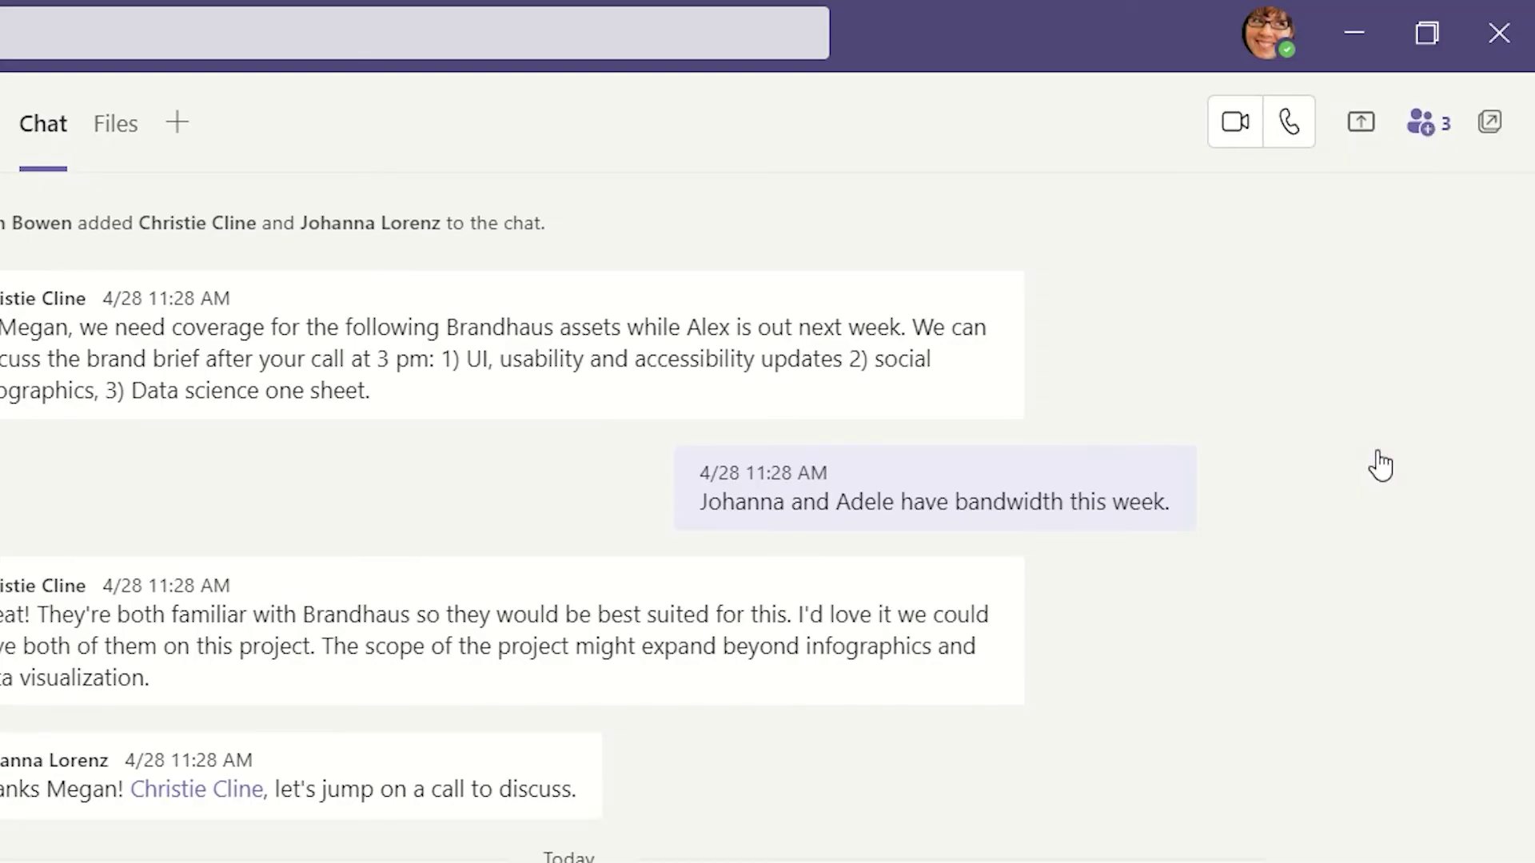
text(Nestor)
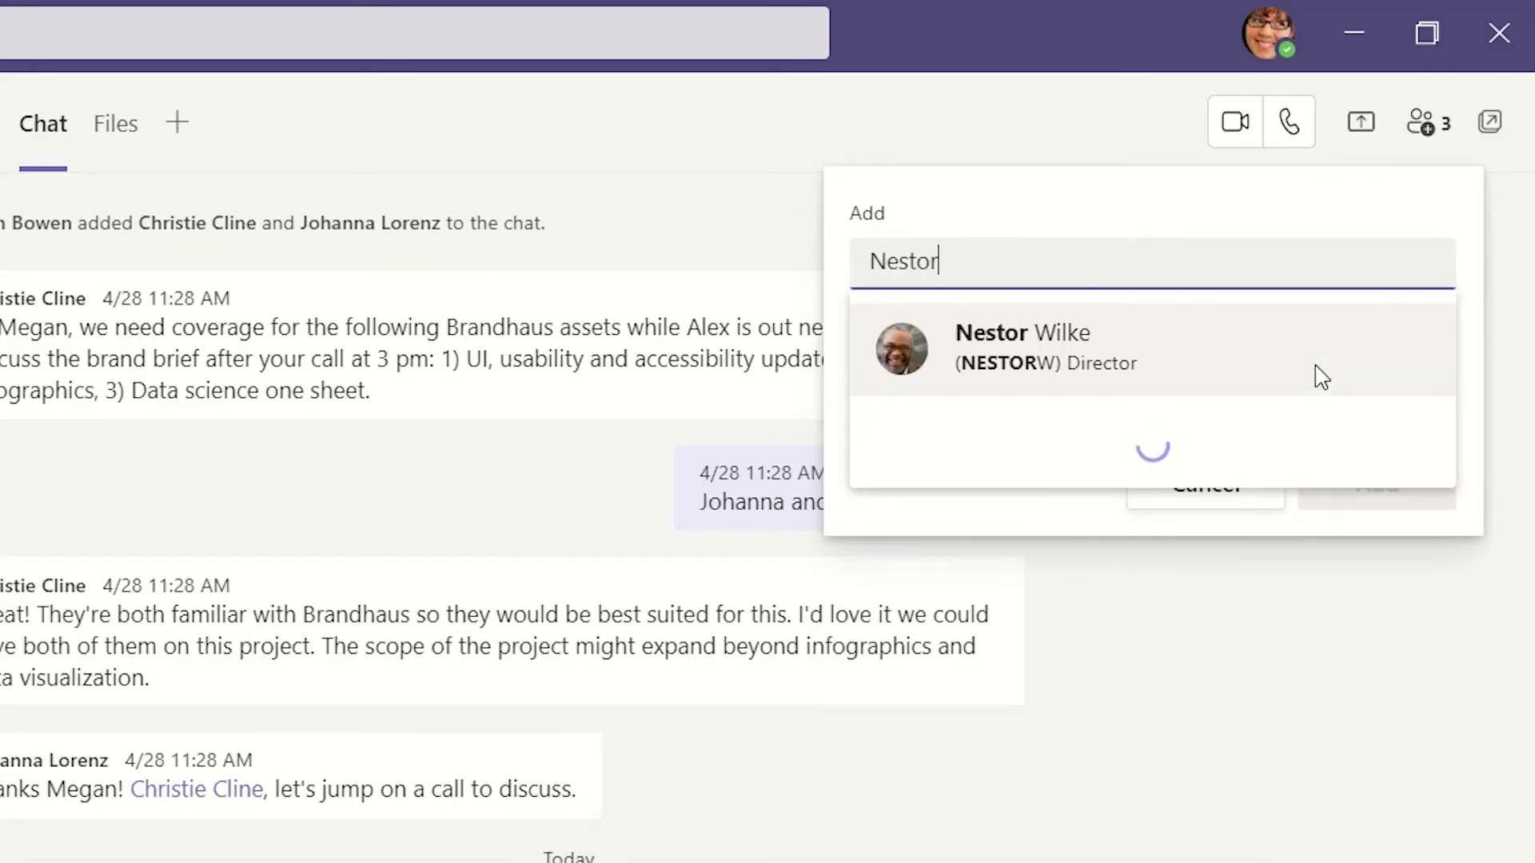
key(Return)
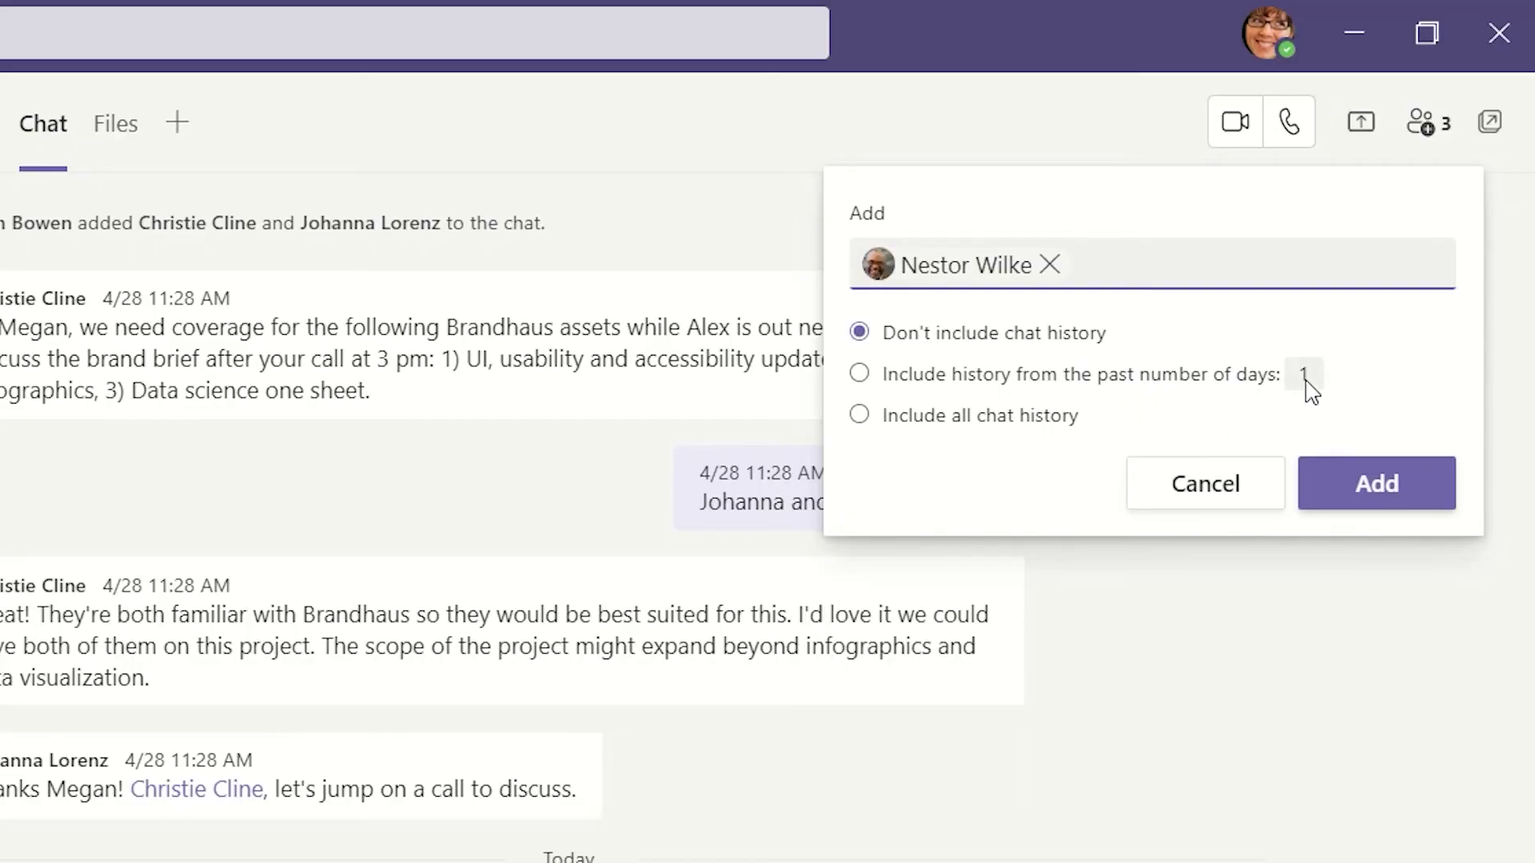
click(1329, 486)
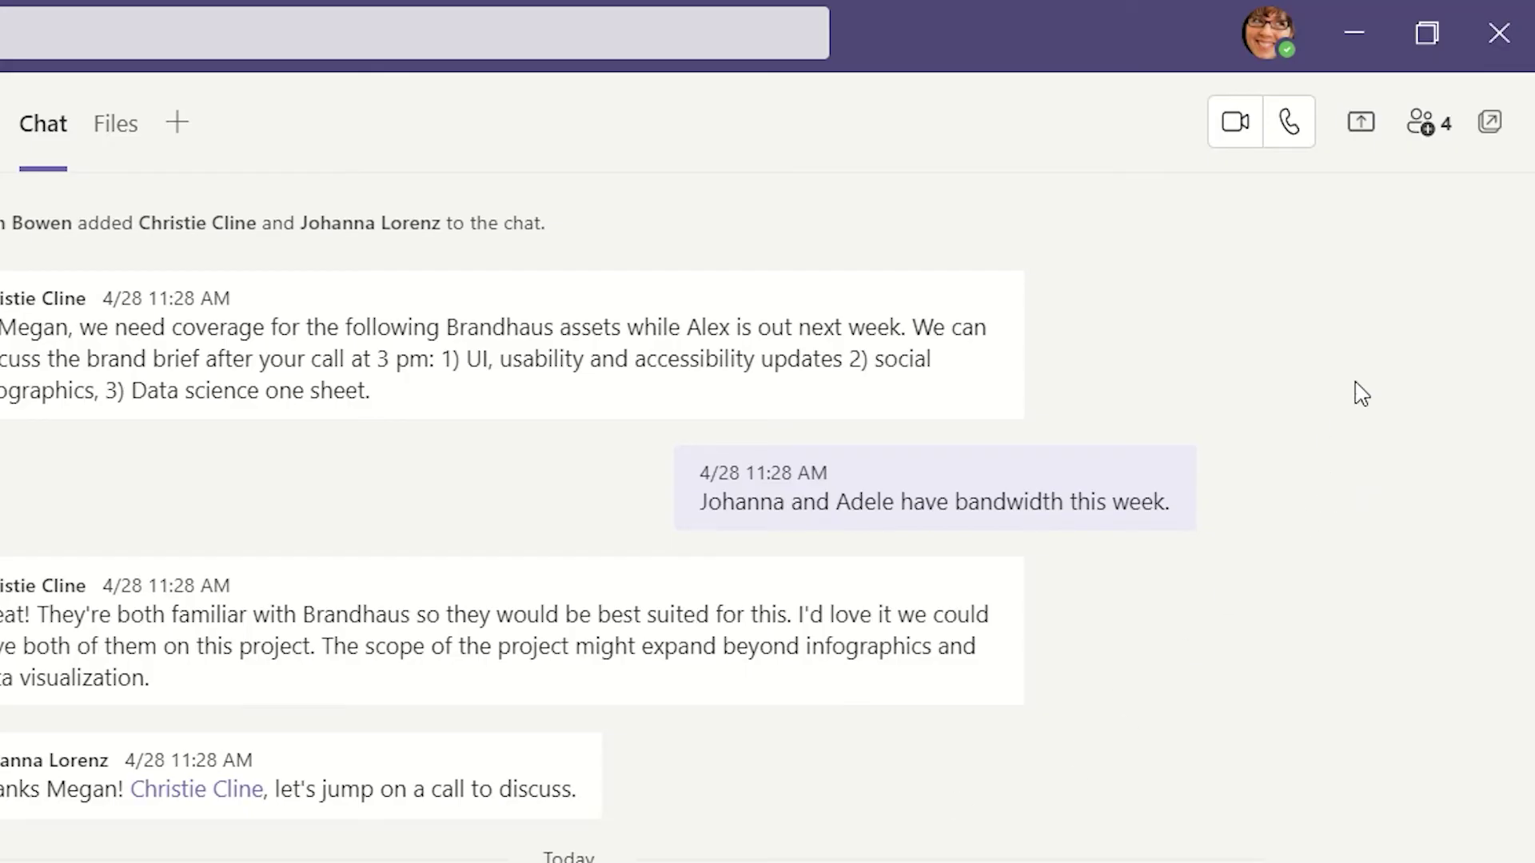
- Pop out the Brandhaus Assets chat into its own window, move and close that window, and pop the chat out again from the chat list
click(1492, 124)
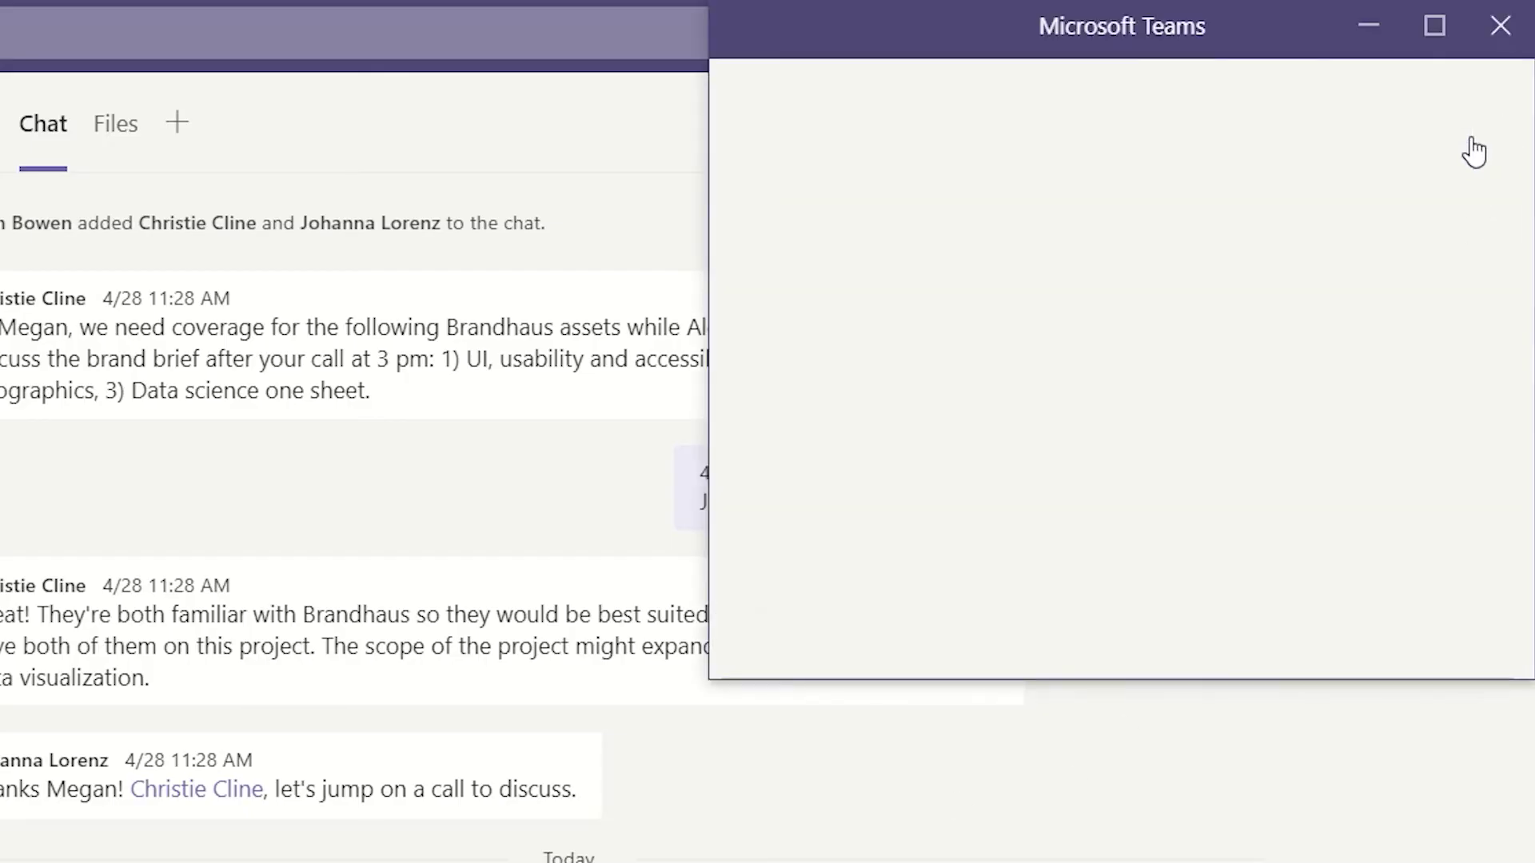
drag(1268, 38, 775, 348)
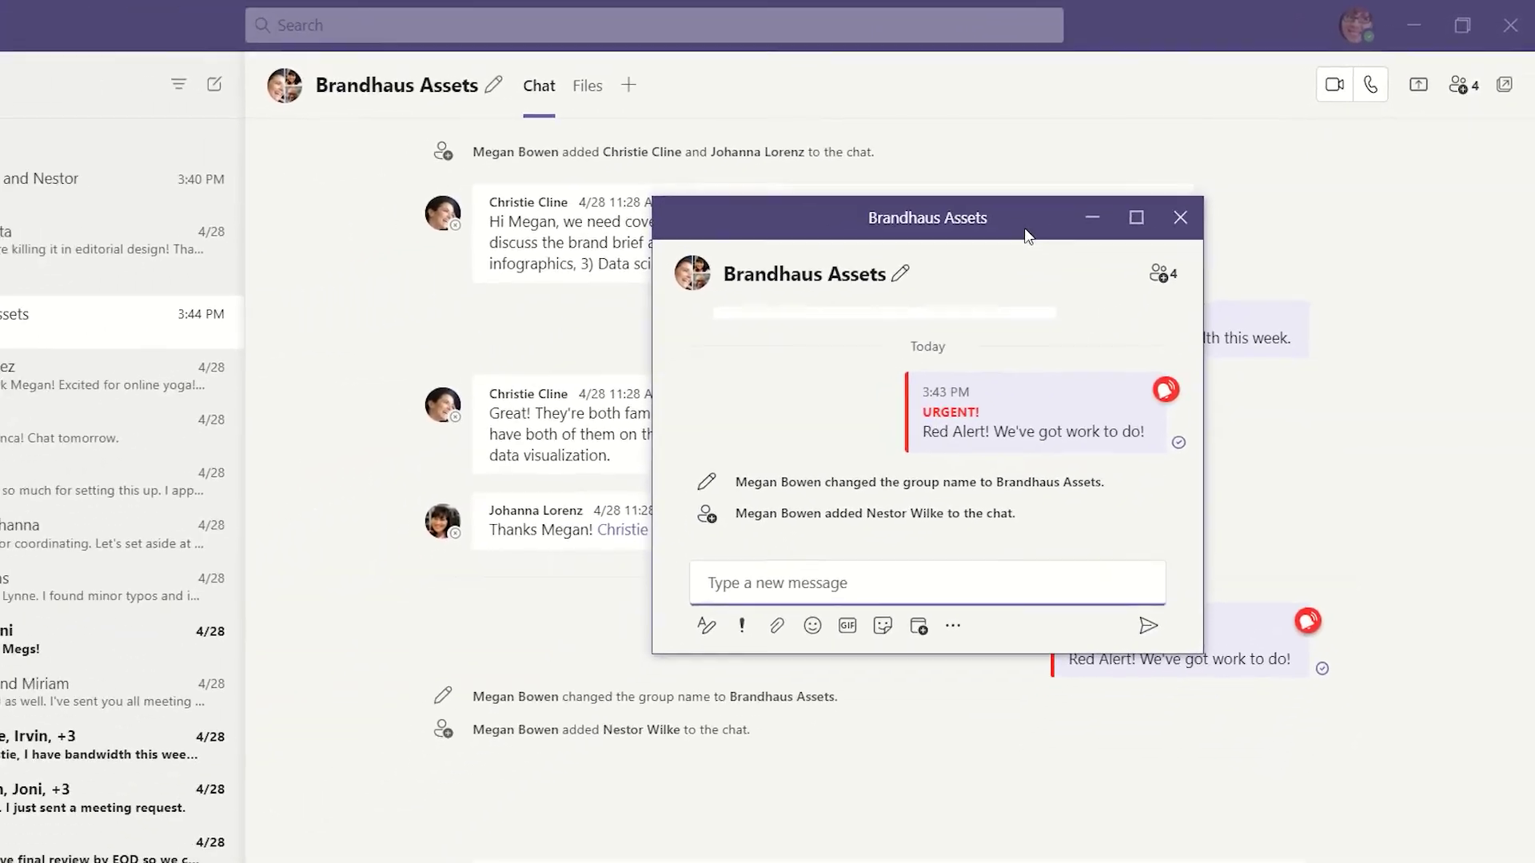
click(1180, 217)
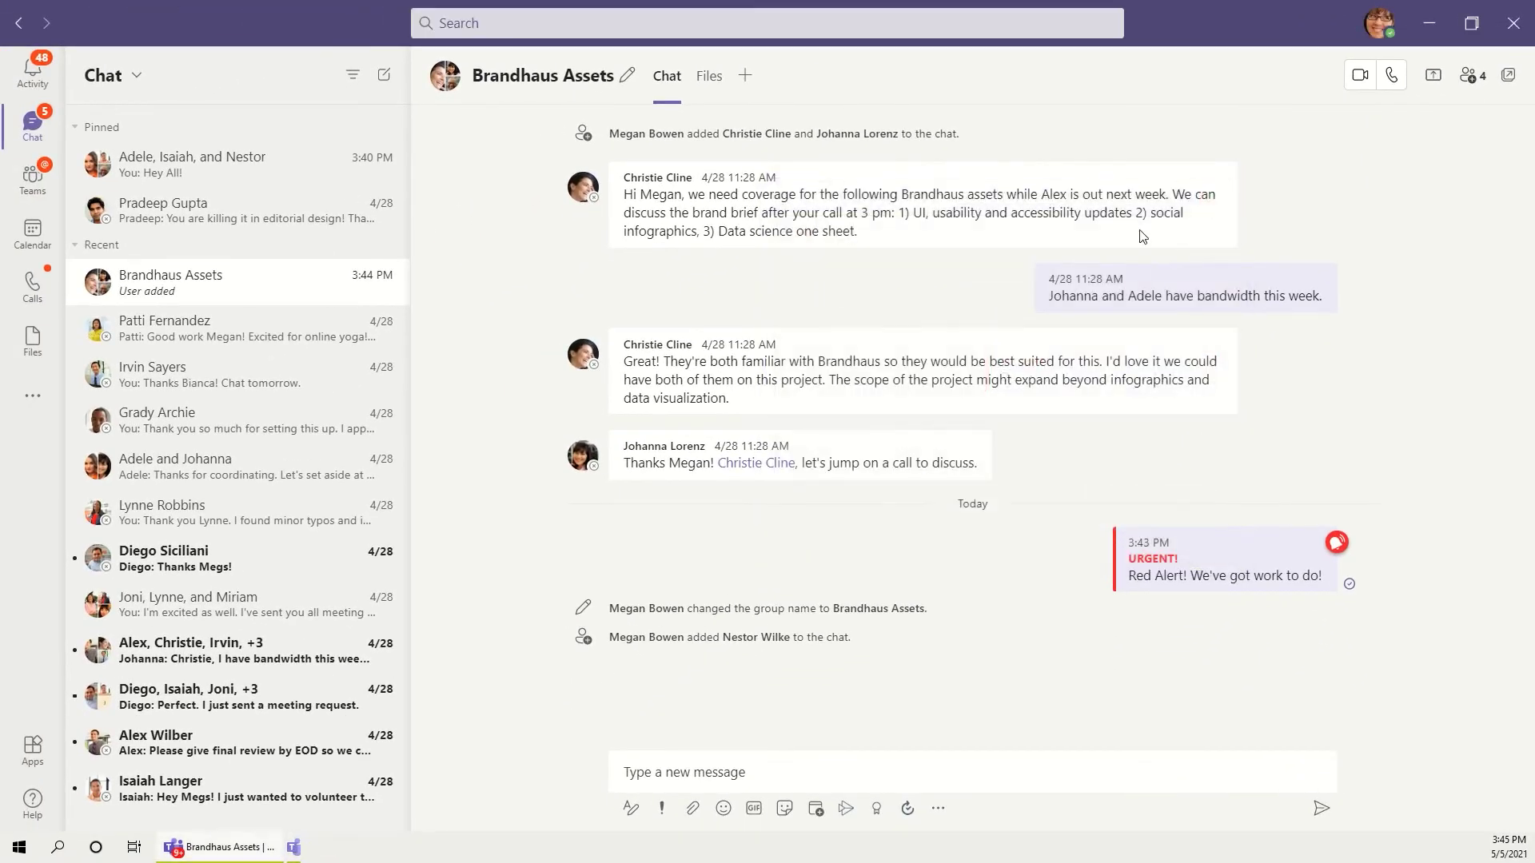
click(356, 287)
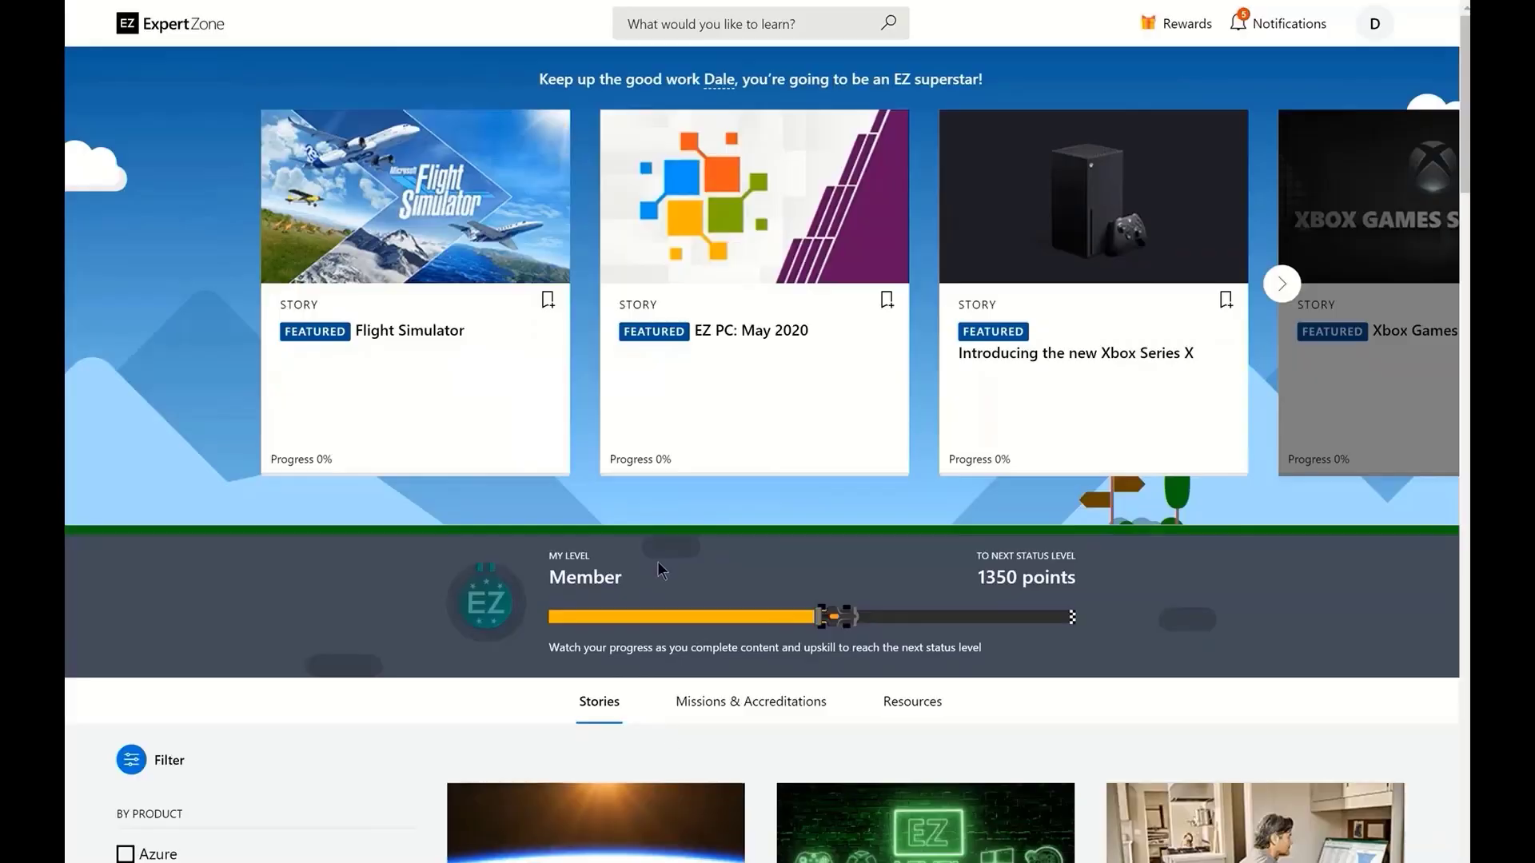
- Switch to the ExpertZone home page and advance its featured stories carousel
click(1281, 284)
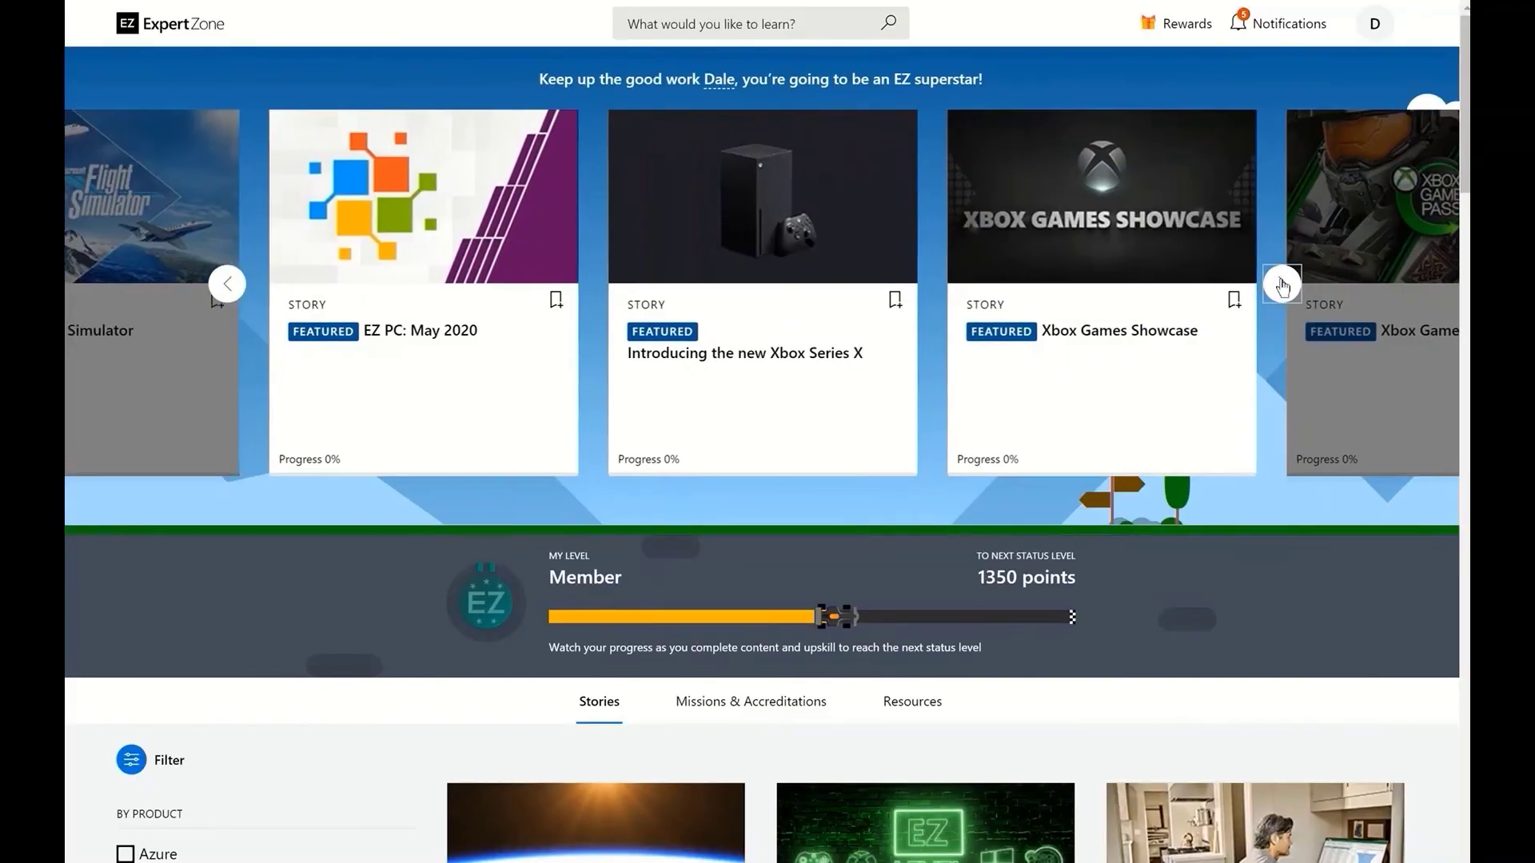